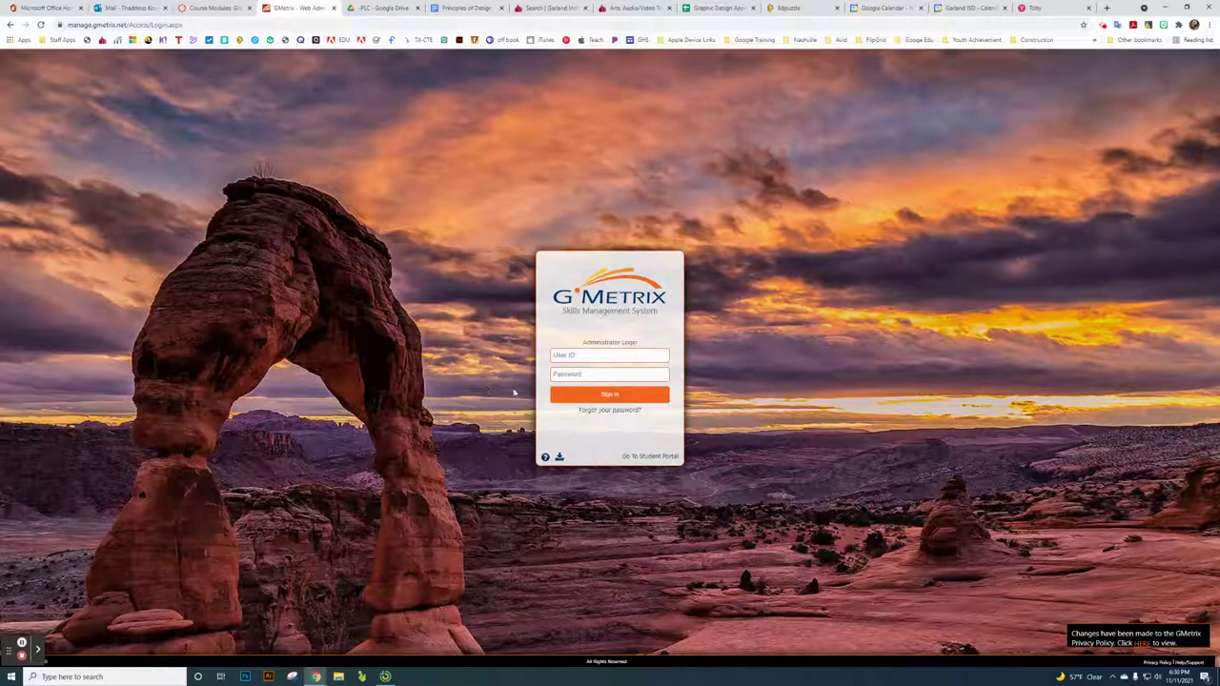
# Step: Fill in the saved admin user ID, start the password, then open the 'Gmetrix Video Closed Captions?' email
pyautogui.click(569, 356)
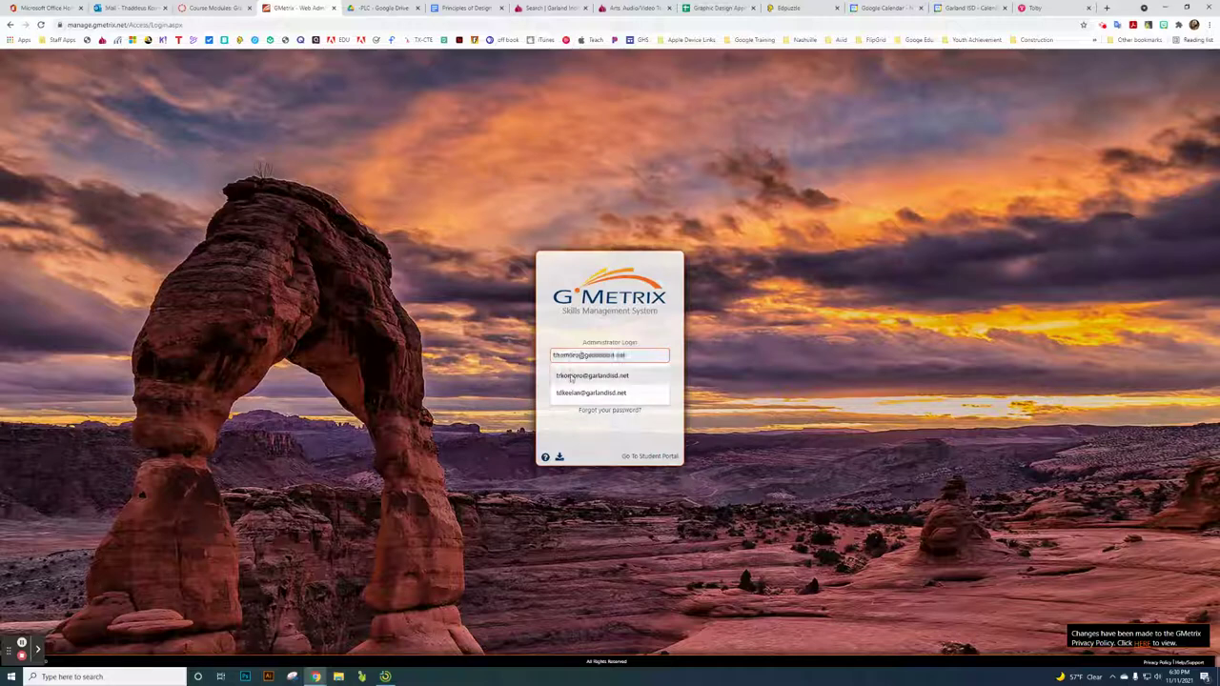
pyautogui.click(570, 378)
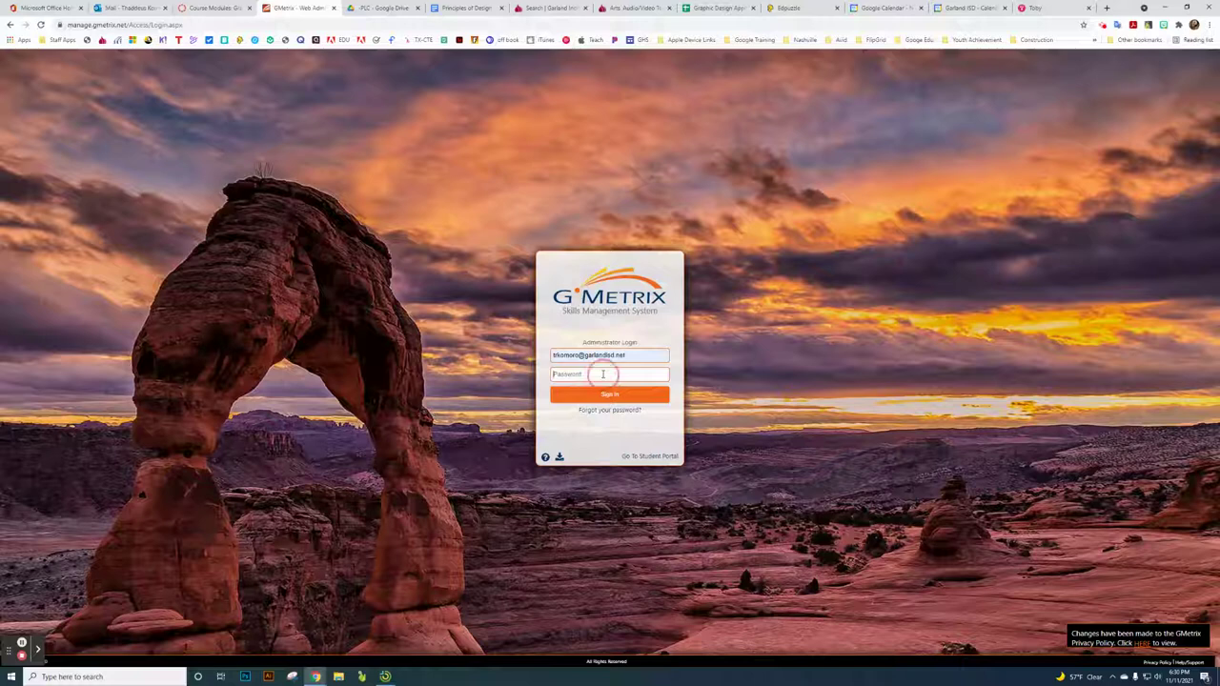
pyautogui.click(603, 374)
pyautogui.write('**********')
pyautogui.press('BackSpace')
pyautogui.press('BackSpace')
pyautogui.press('BackSpace')
pyautogui.press('BackSpace')
pyautogui.click(129, 8)
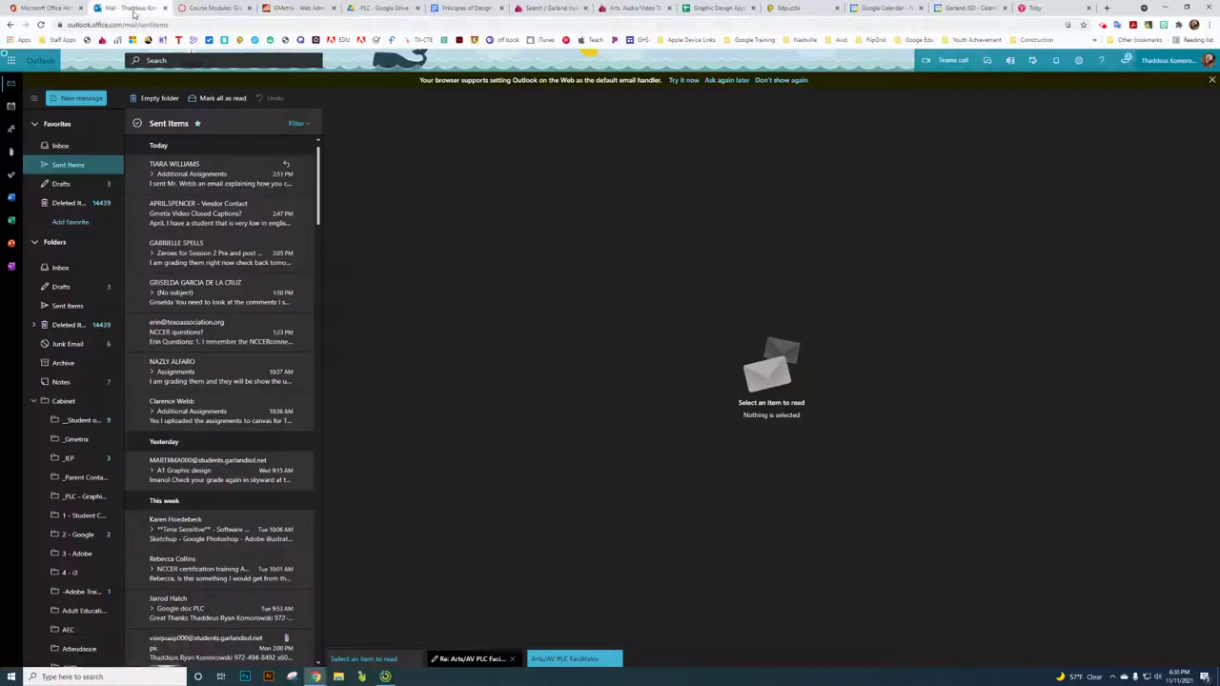
pyautogui.click(211, 212)
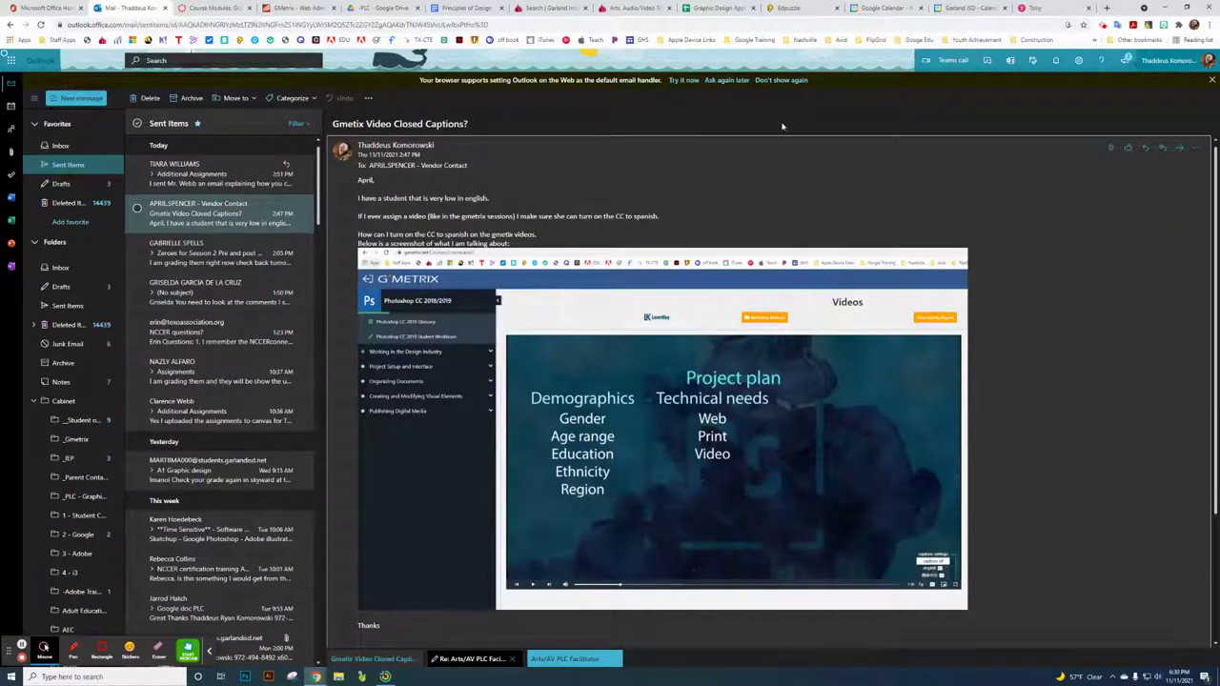
# Step: Back on the GMetrix login page, enter the administrator password and sign in
pyautogui.click(289, 9)
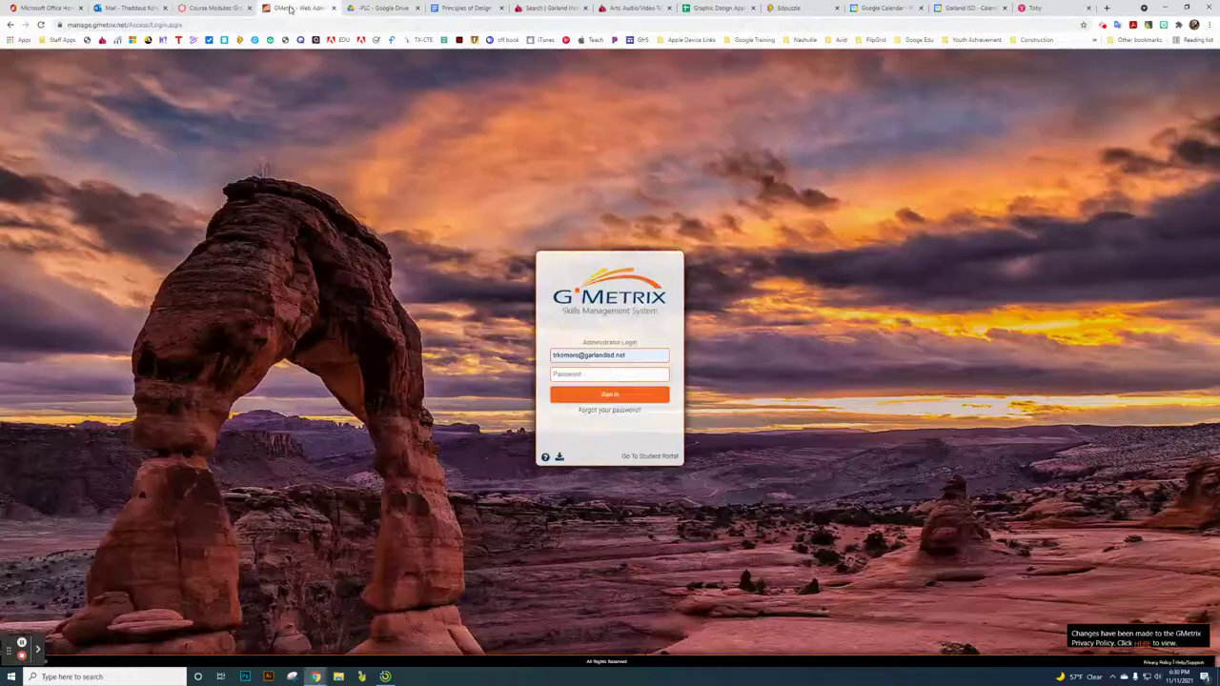
pyautogui.click(585, 375)
pyautogui.write('•')
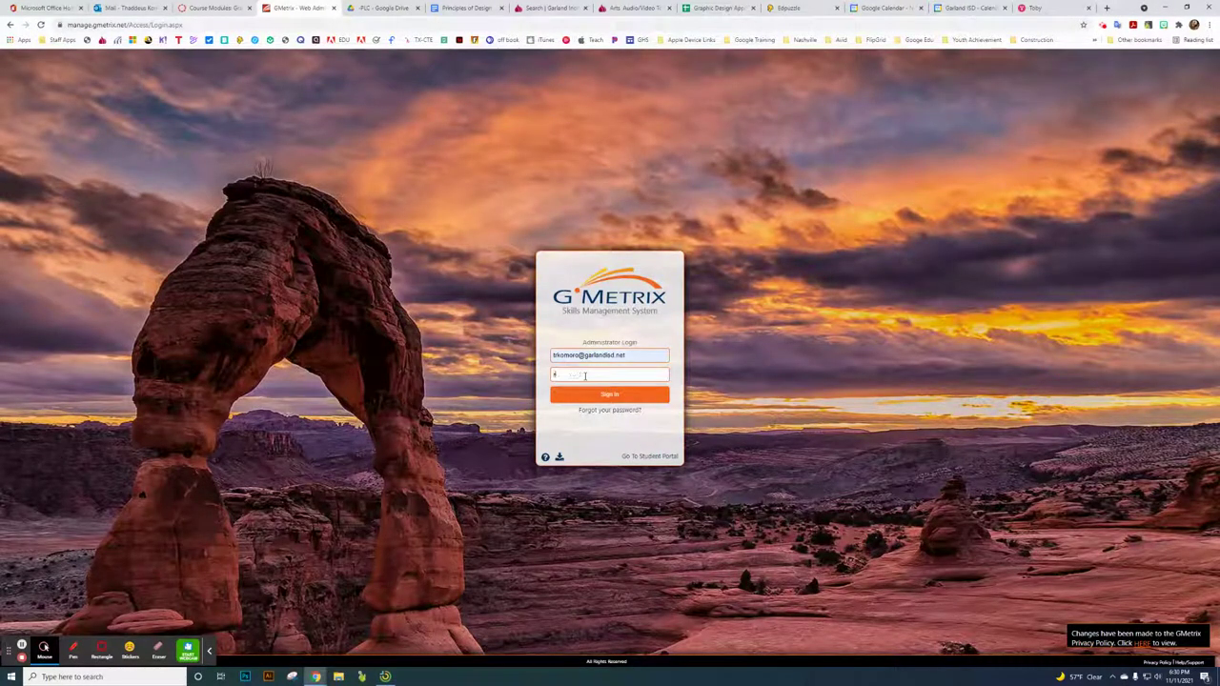
pyautogui.write('•••••')
pyautogui.press('Return')
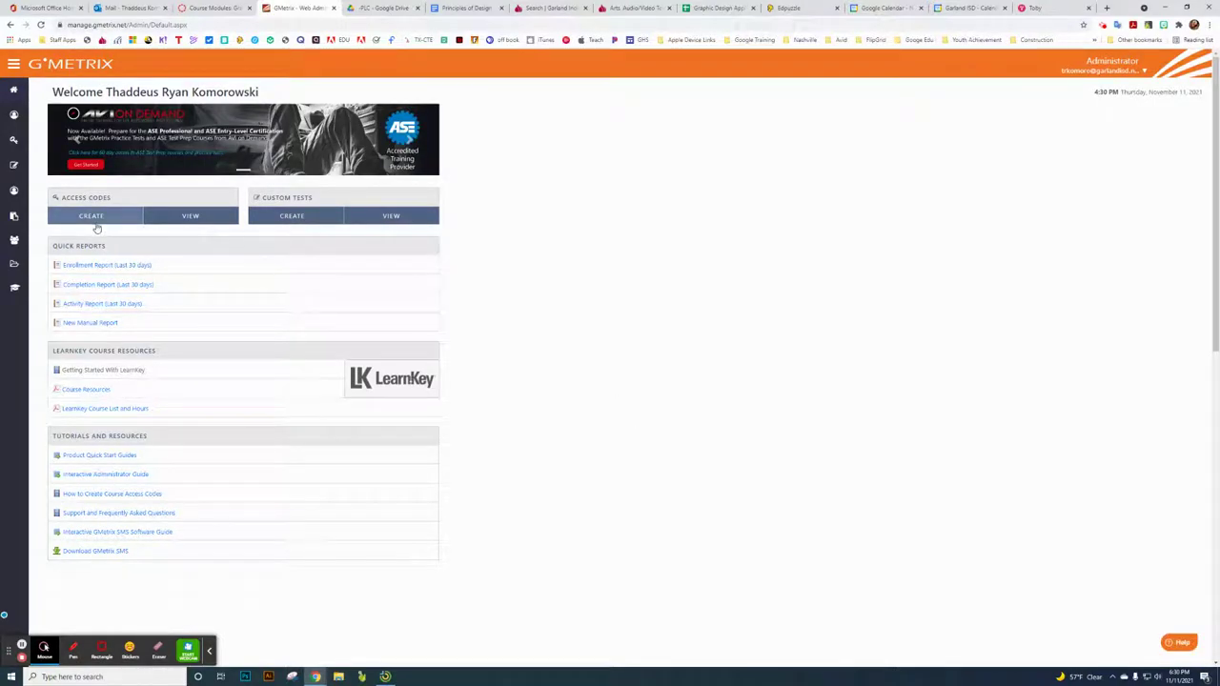
# Step: Create a new access code and choose Garland High School in Partner Lookup
pyautogui.click(96, 218)
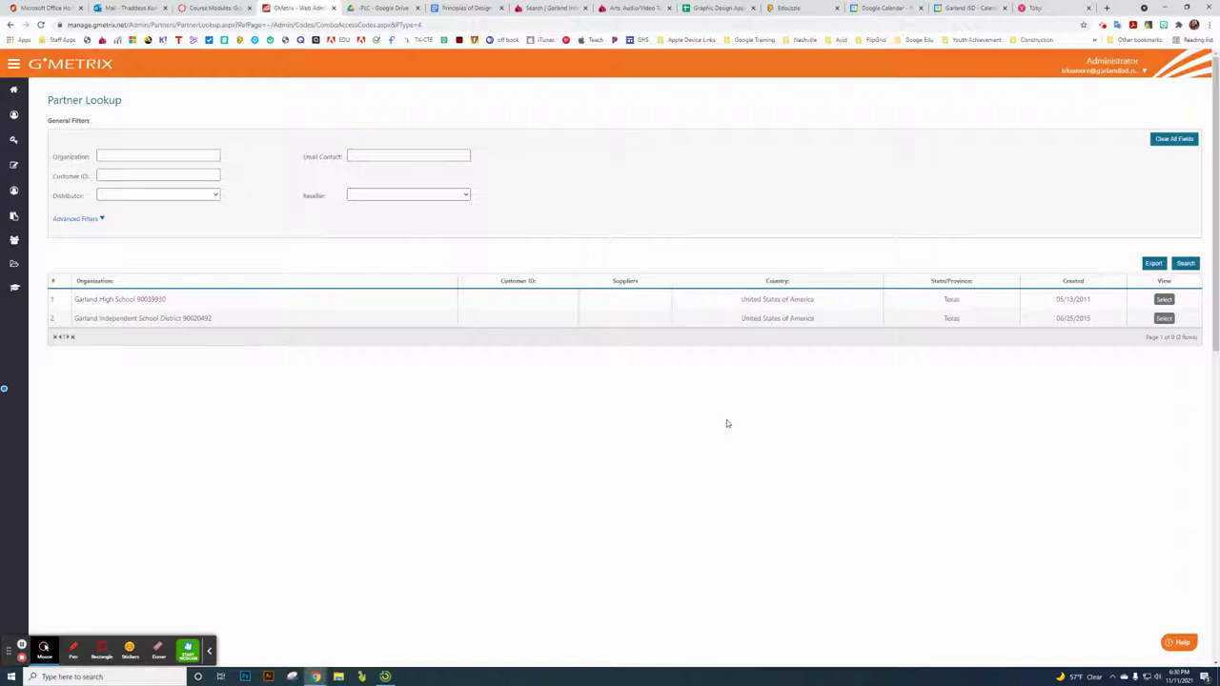
pyautogui.click(1164, 299)
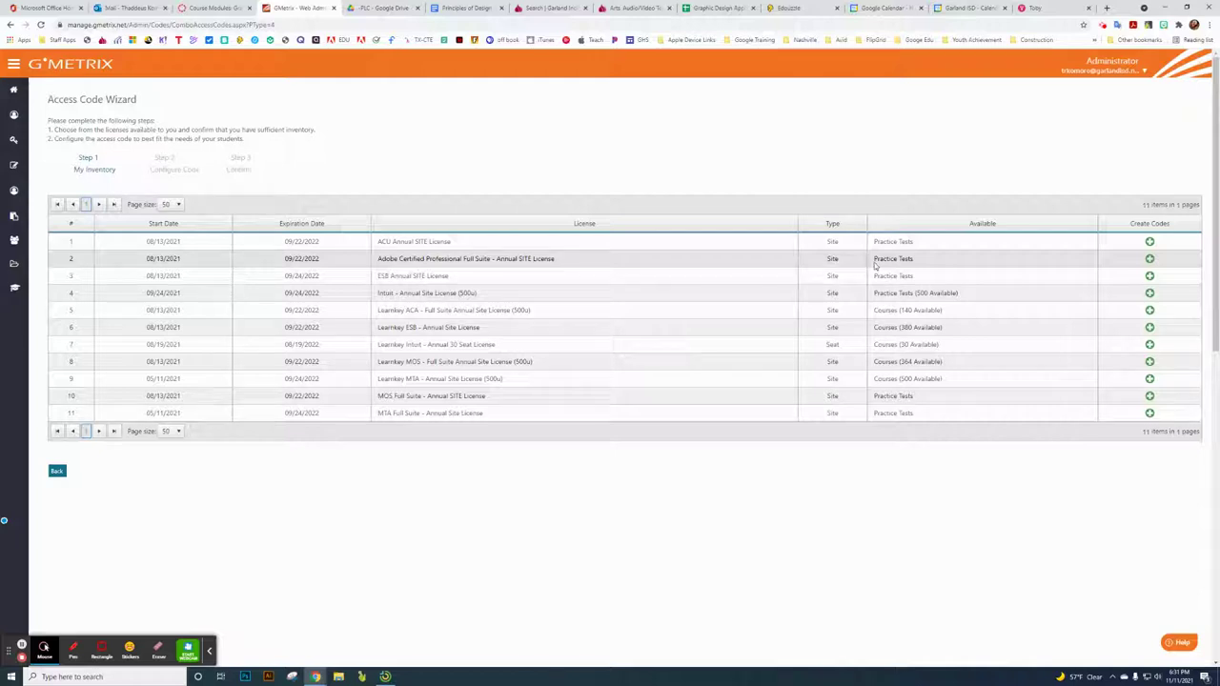
# Step: Try the Intuit license, go back, then start a code for the Learnkey ACA Full Suite license
pyautogui.click(1149, 294)
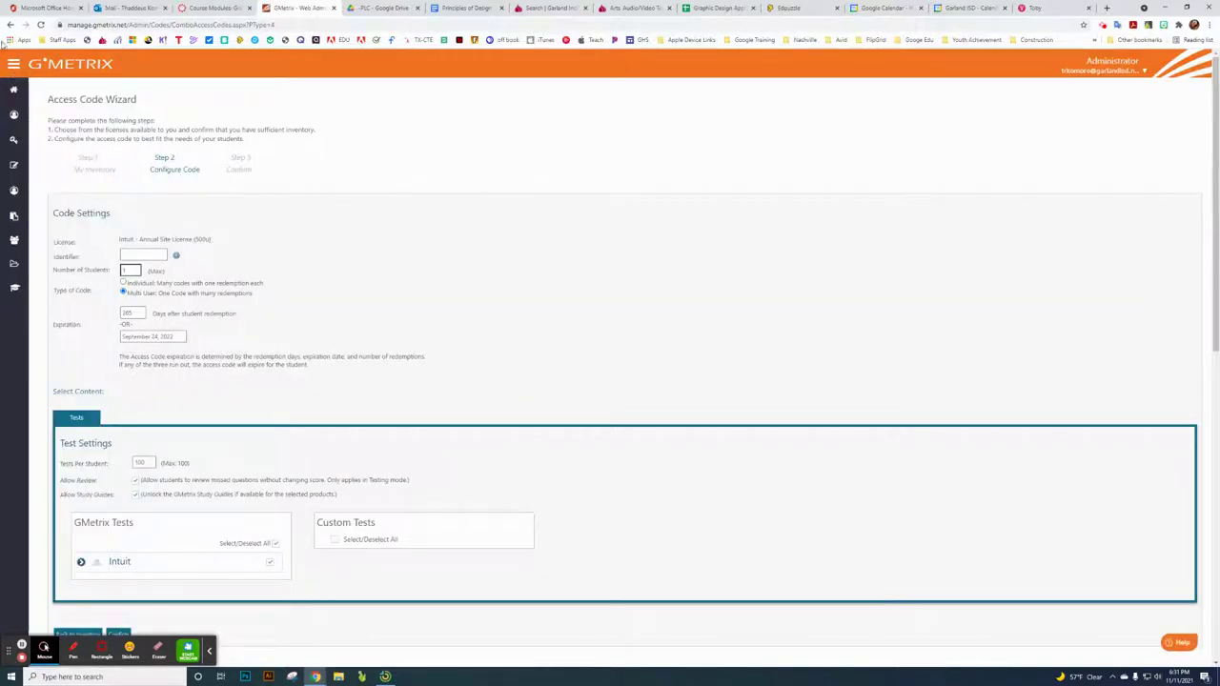
pyautogui.click(10, 25)
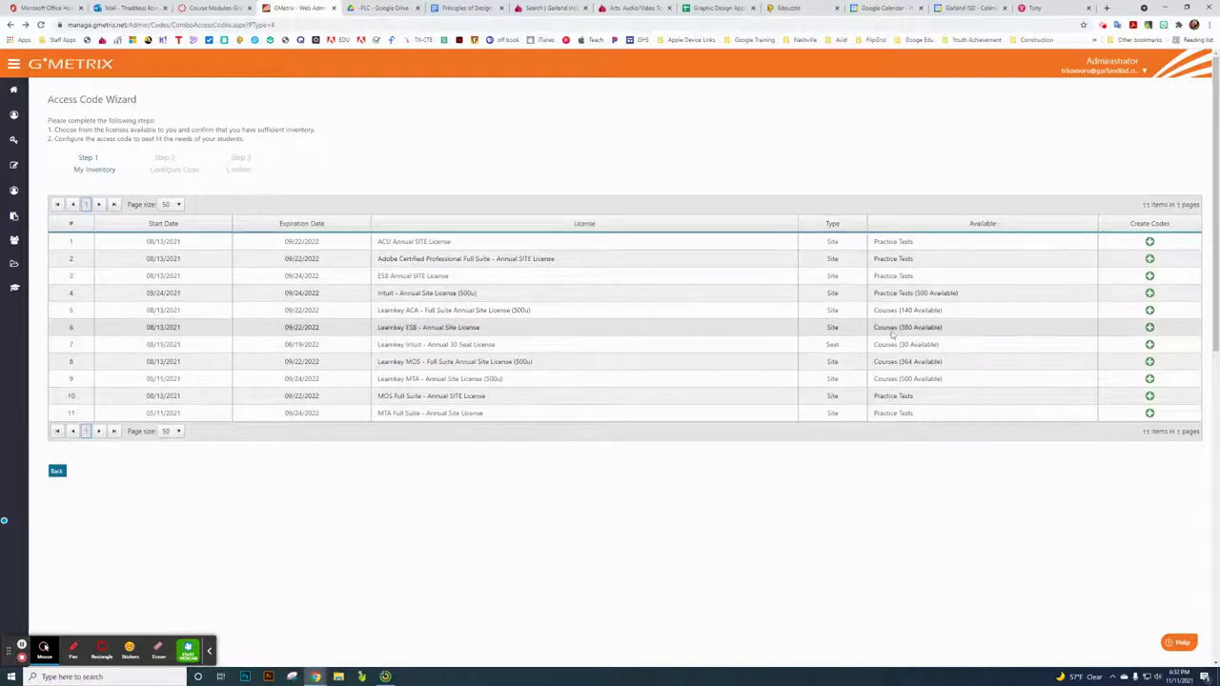
pyautogui.click(1150, 310)
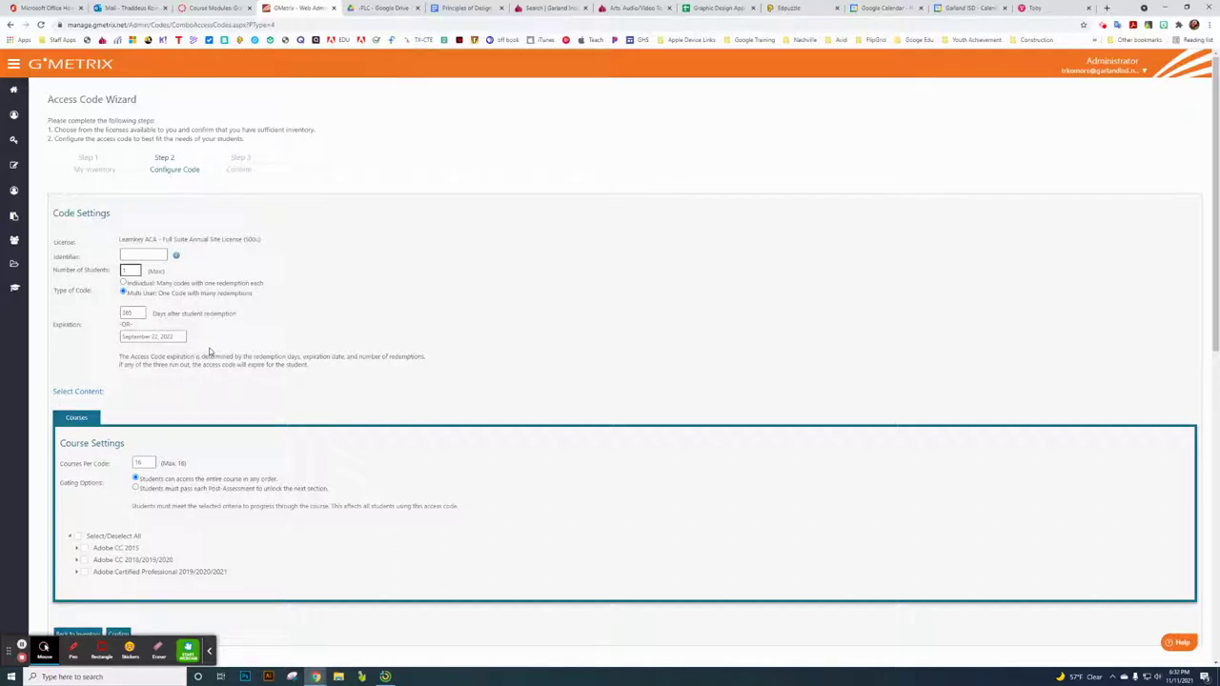
# Step: Type 'He' as the access code identifier
pyautogui.click(145, 254)
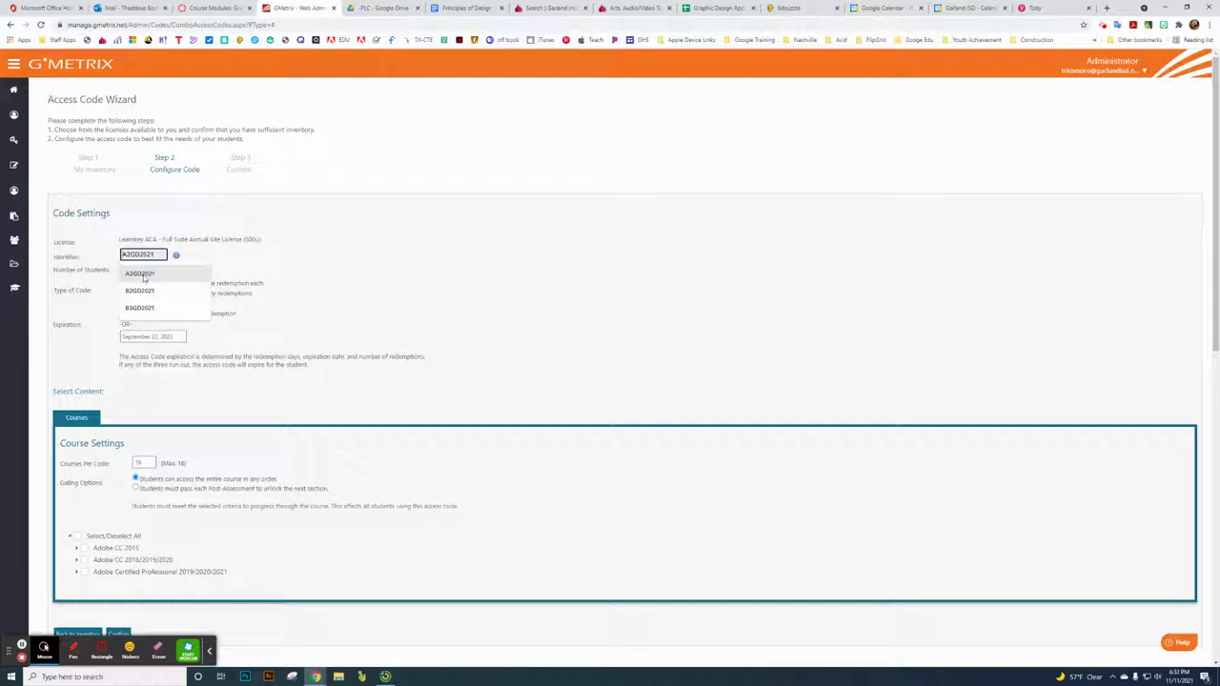
pyautogui.click(465, 289)
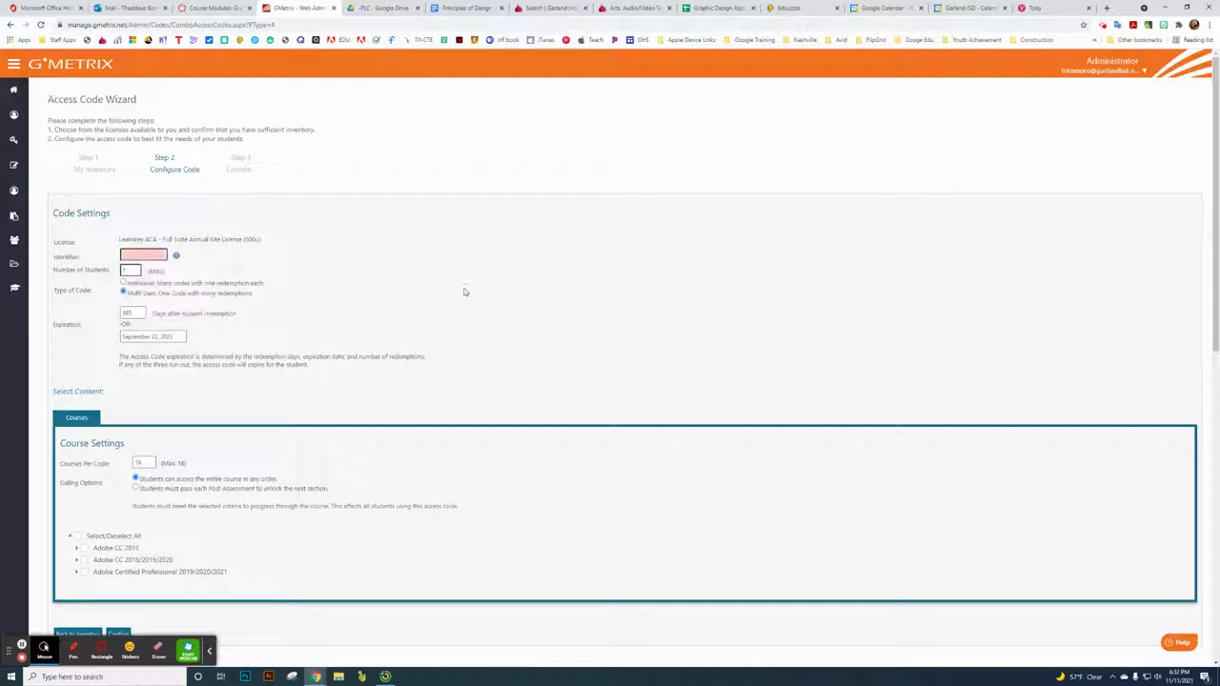
pyautogui.click(153, 255)
pyautogui.write('He')
# Step: Set 100 students, include Adobe CC 2018/2019/2020, then return to inventory without creating the code
pyautogui.scroll(-1, 348, 223)
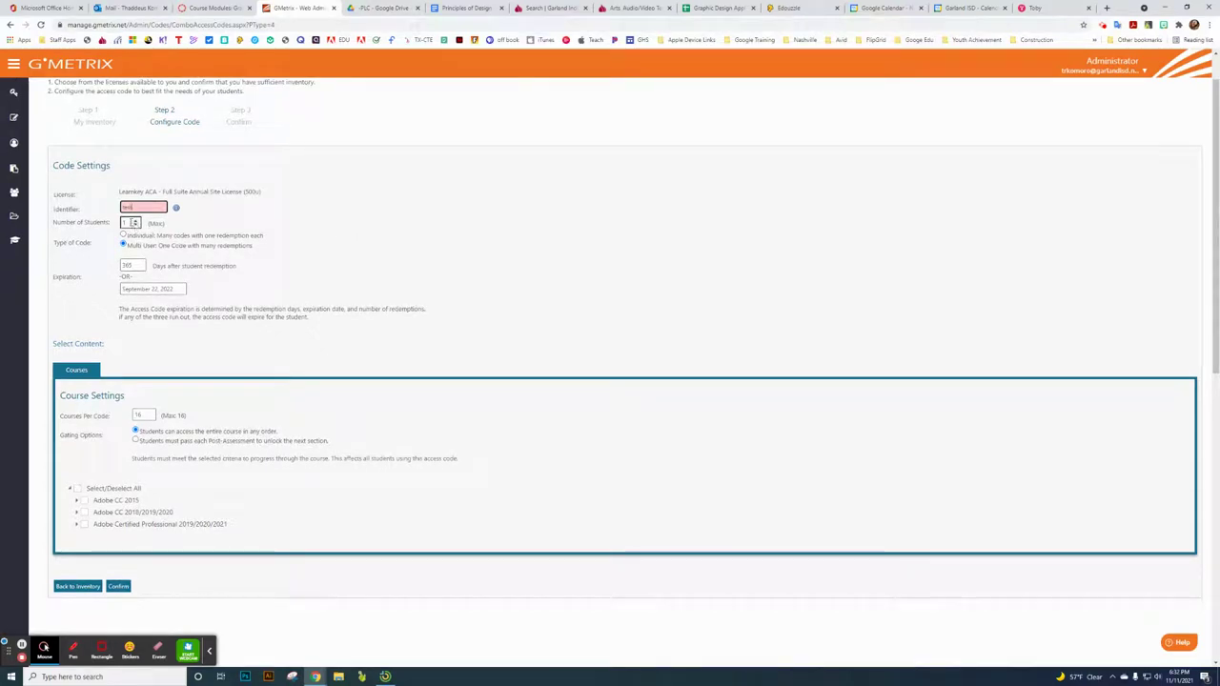
pyautogui.doubleClick(126, 222)
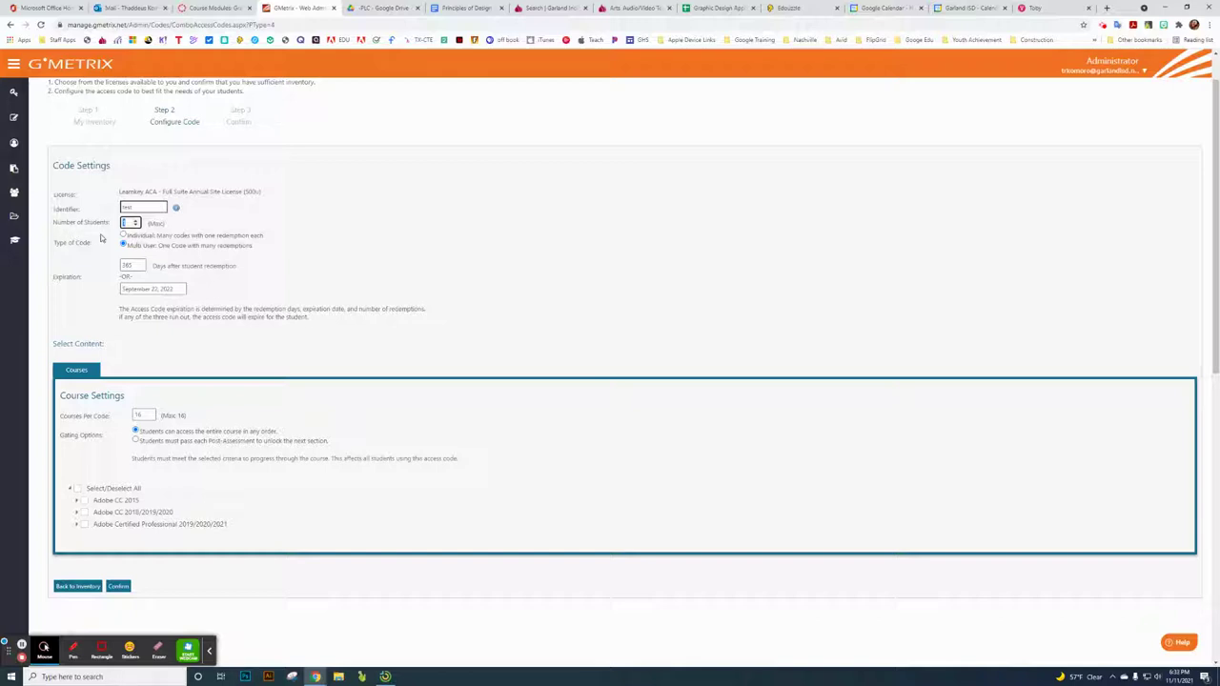
pyautogui.write('100')
pyautogui.scroll(-1, 342, 245)
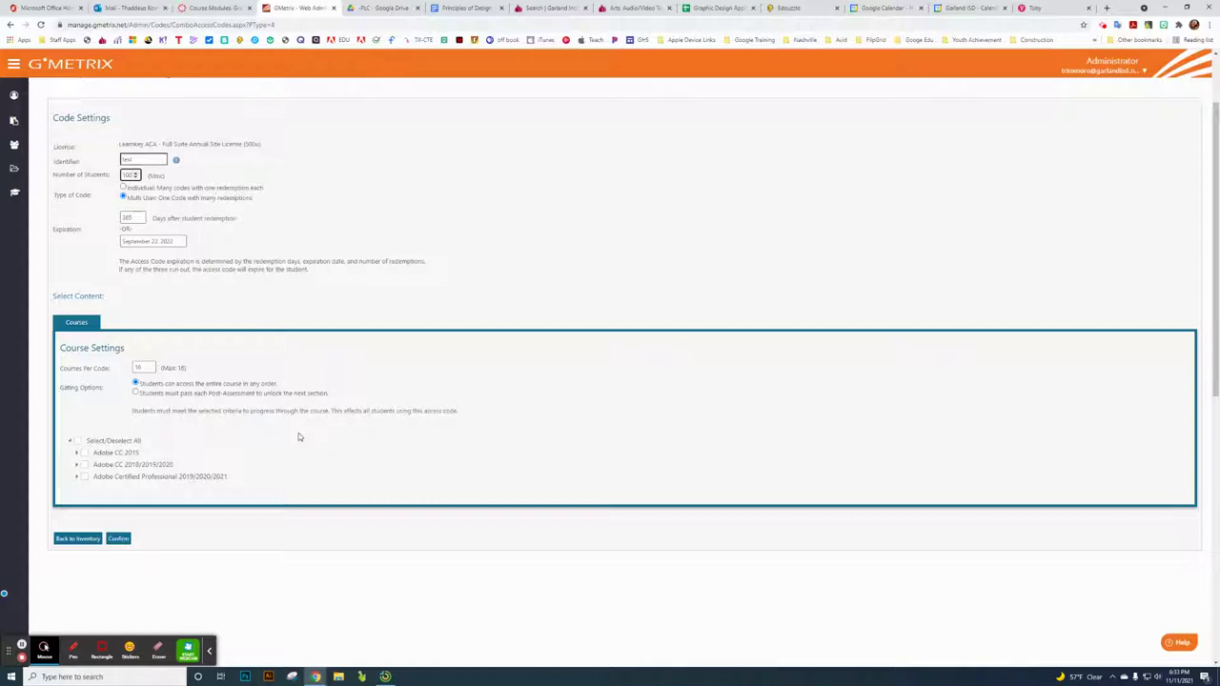
pyautogui.click(85, 465)
pyautogui.click(120, 540)
pyautogui.click(85, 539)
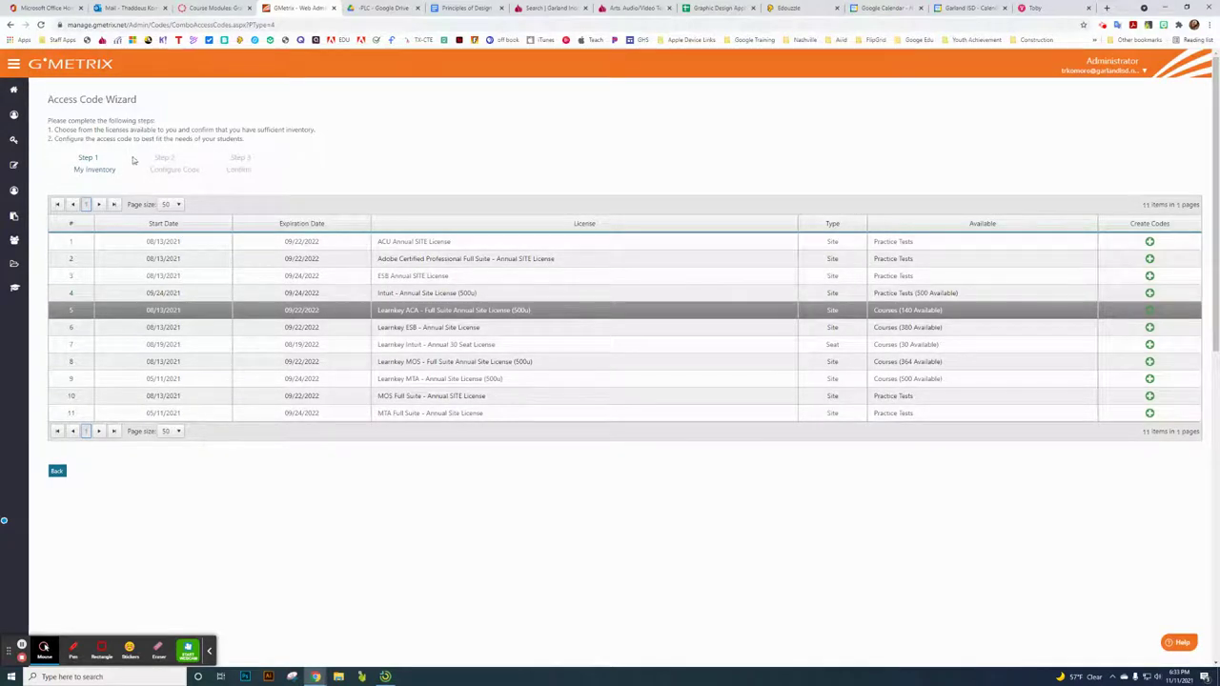
# Step: Open Garland High School's A2GD2021 code details, select its access code, and switch to Canvas
pyautogui.click(14, 141)
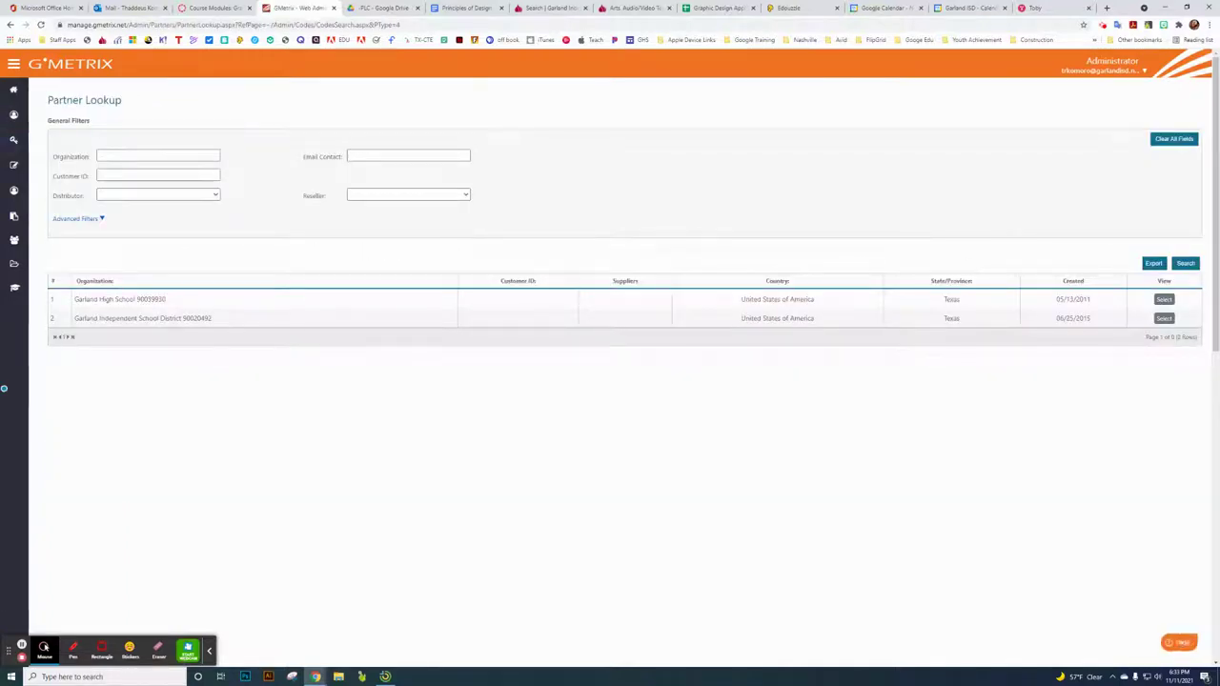
pyautogui.click(1164, 299)
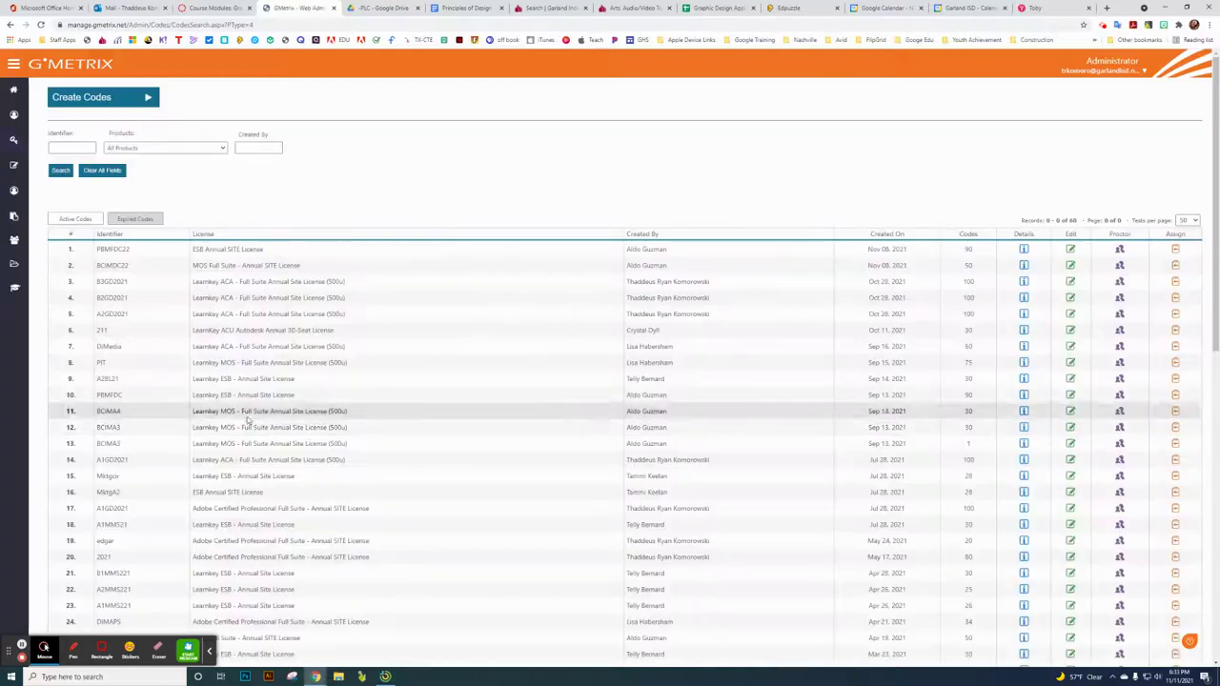
pyautogui.scroll(-1, 385, 296)
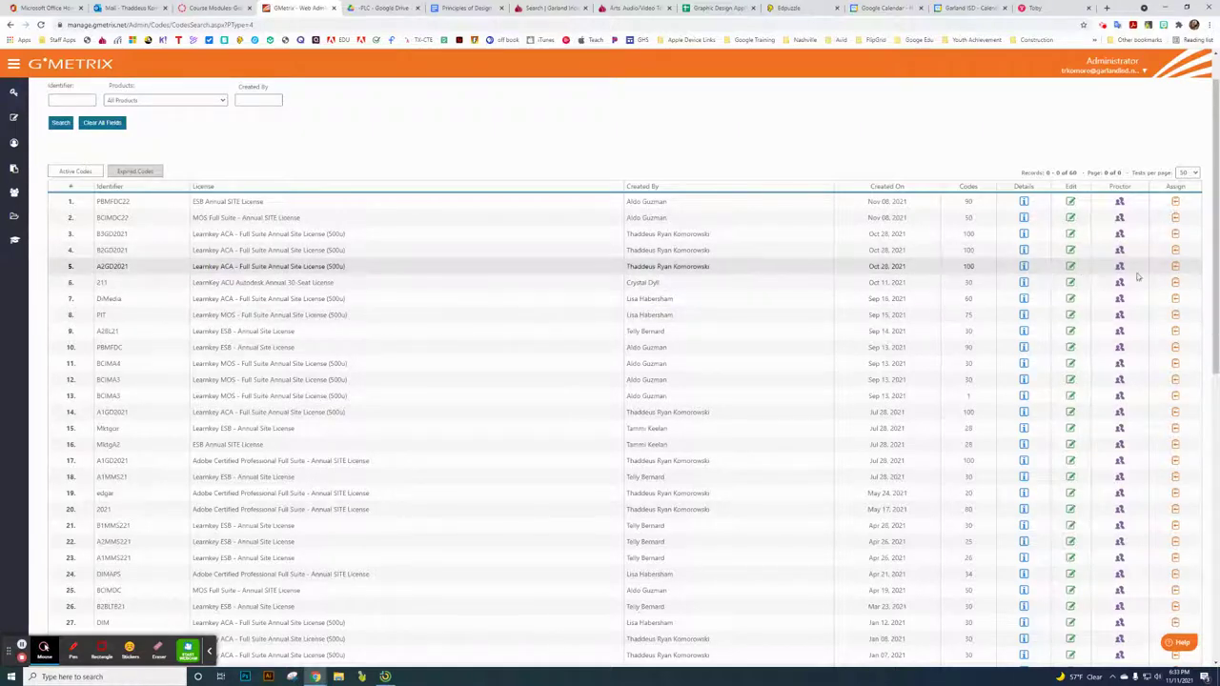
pyautogui.click(1025, 267)
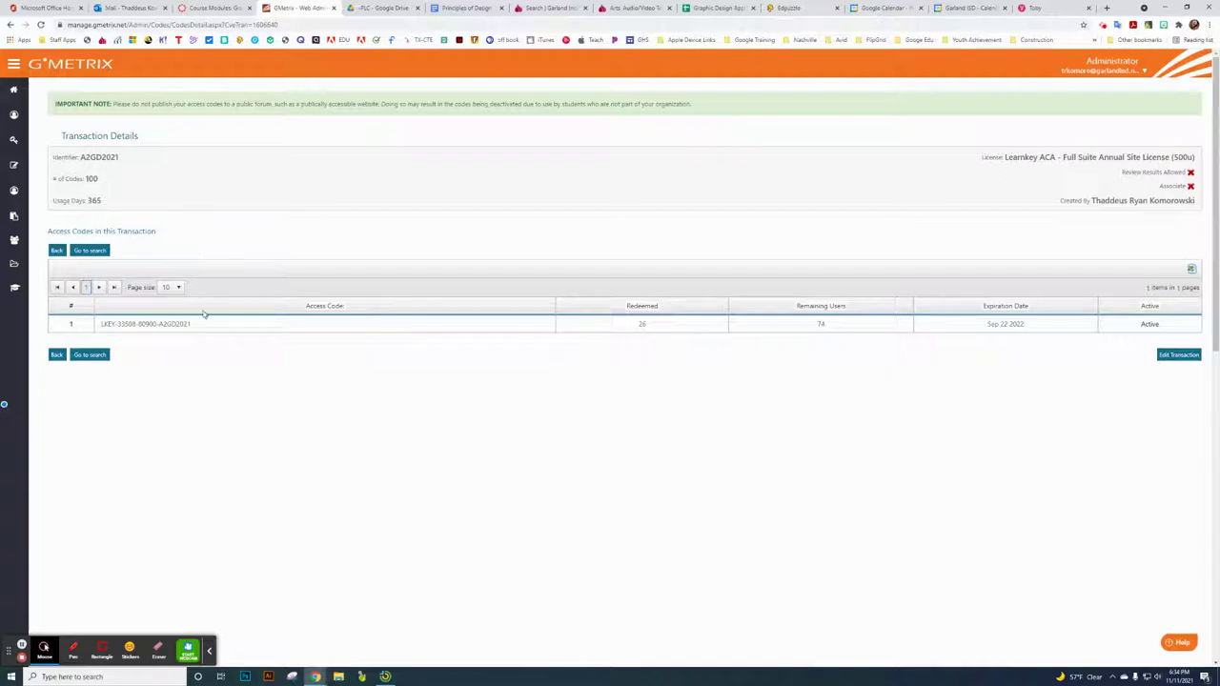
pyautogui.moveTo(200, 324); pyautogui.dragTo(75, 321)
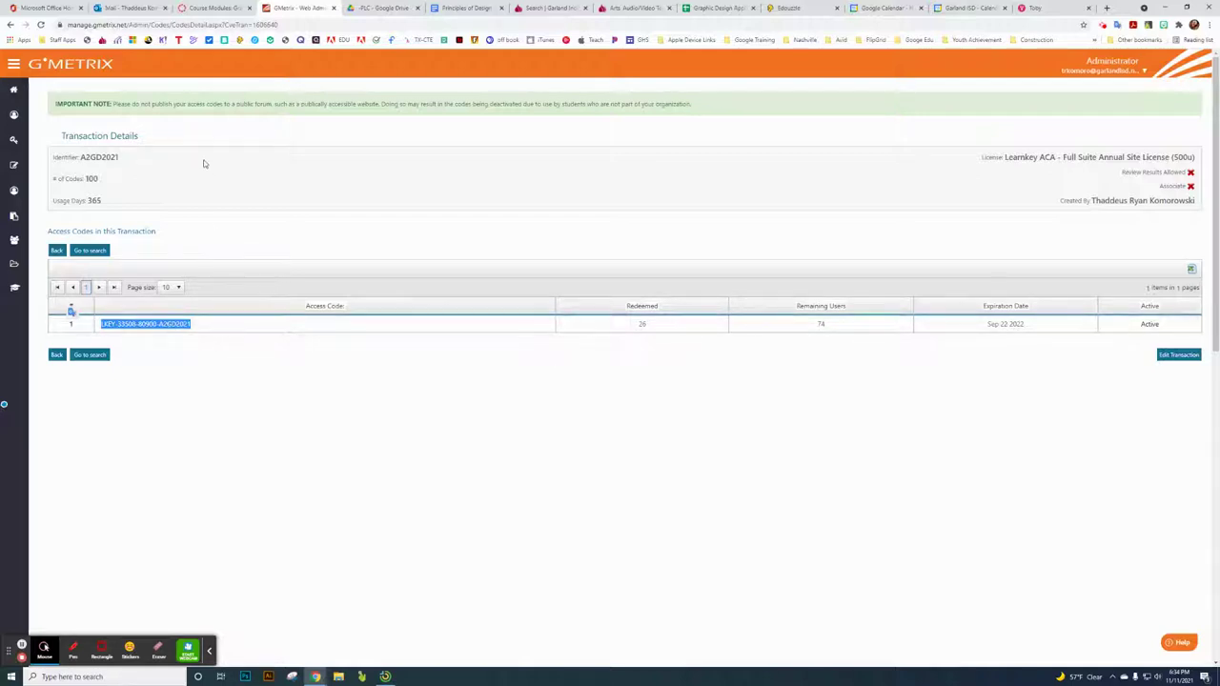
pyautogui.click(214, 7)
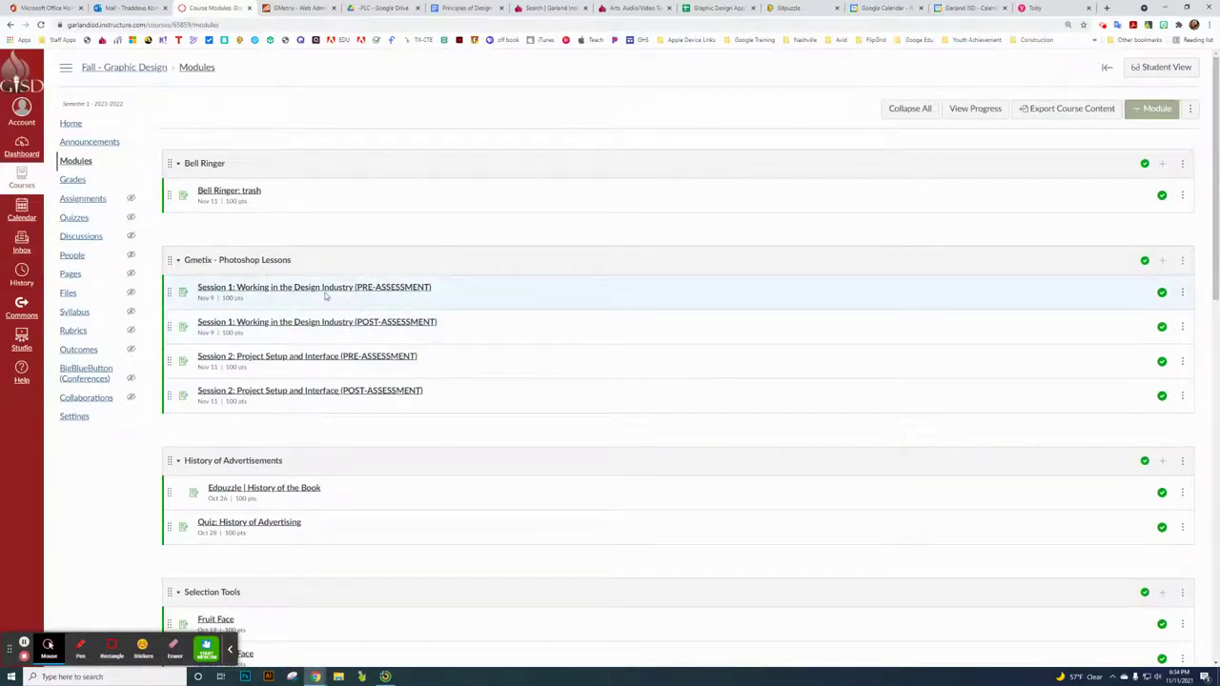
# Step: Open Session 1 PRE-ASSESSMENT and its GMetrix login link, review the posted codes, then open Modules
pyautogui.click(305, 289)
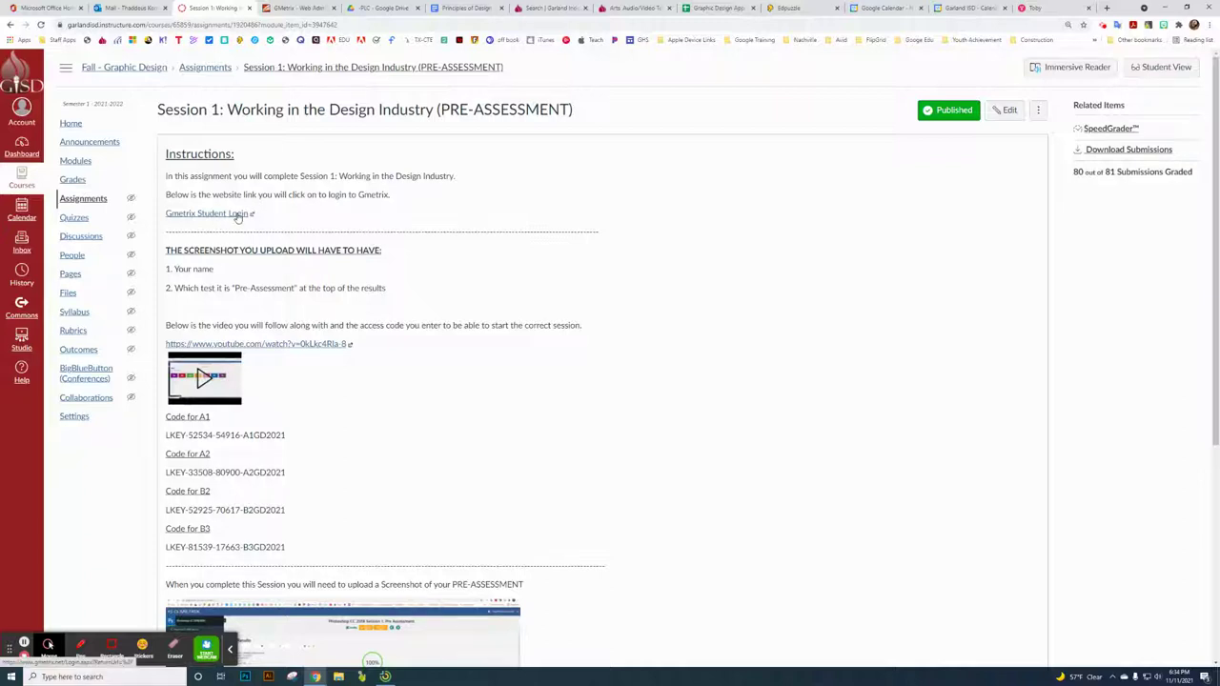
pyautogui.click(239, 214)
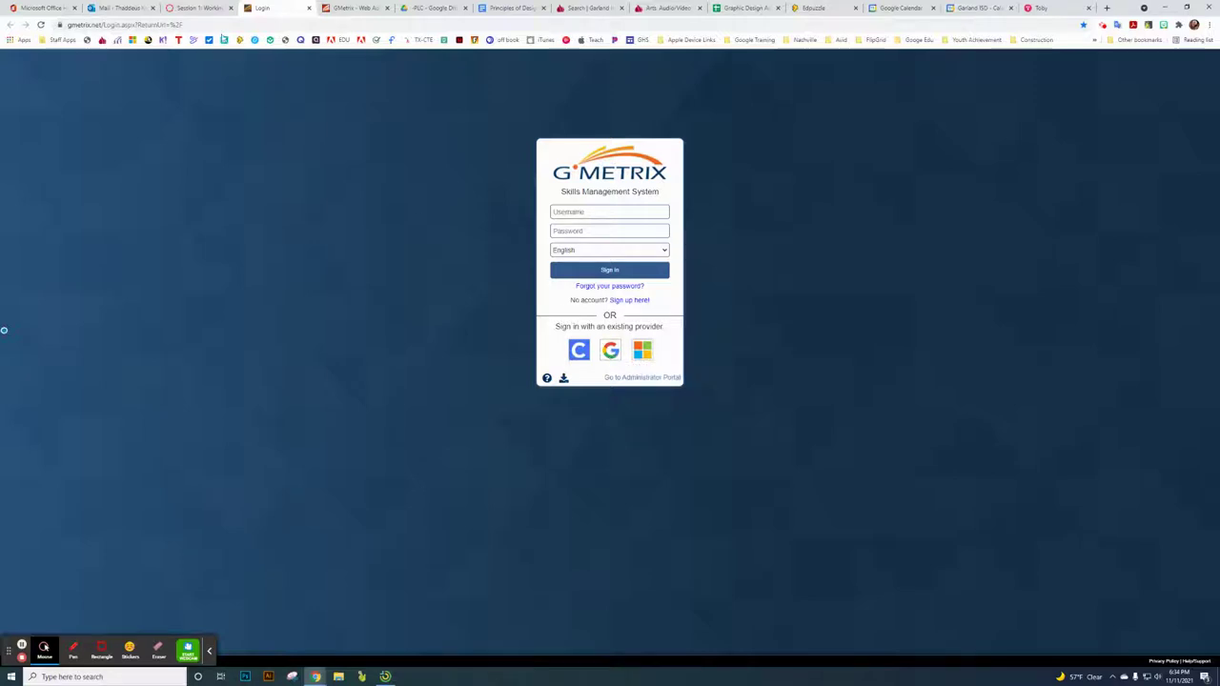
pyautogui.click(202, 8)
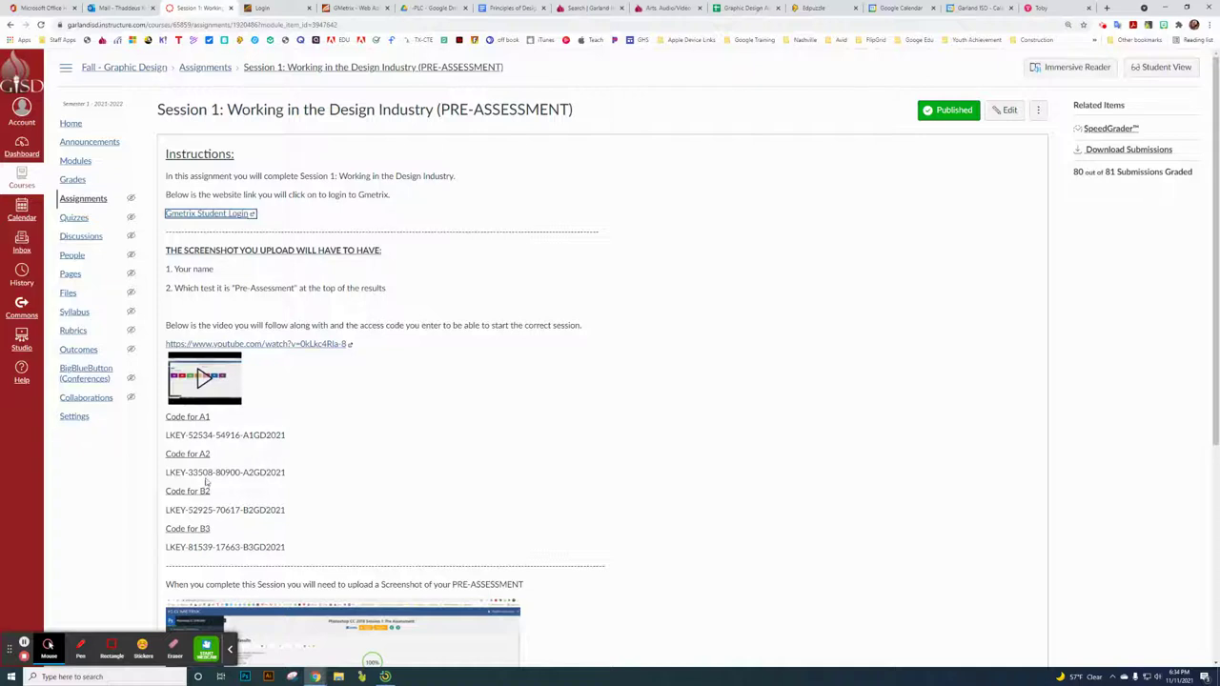
pyautogui.scroll(-2, 438, 406)
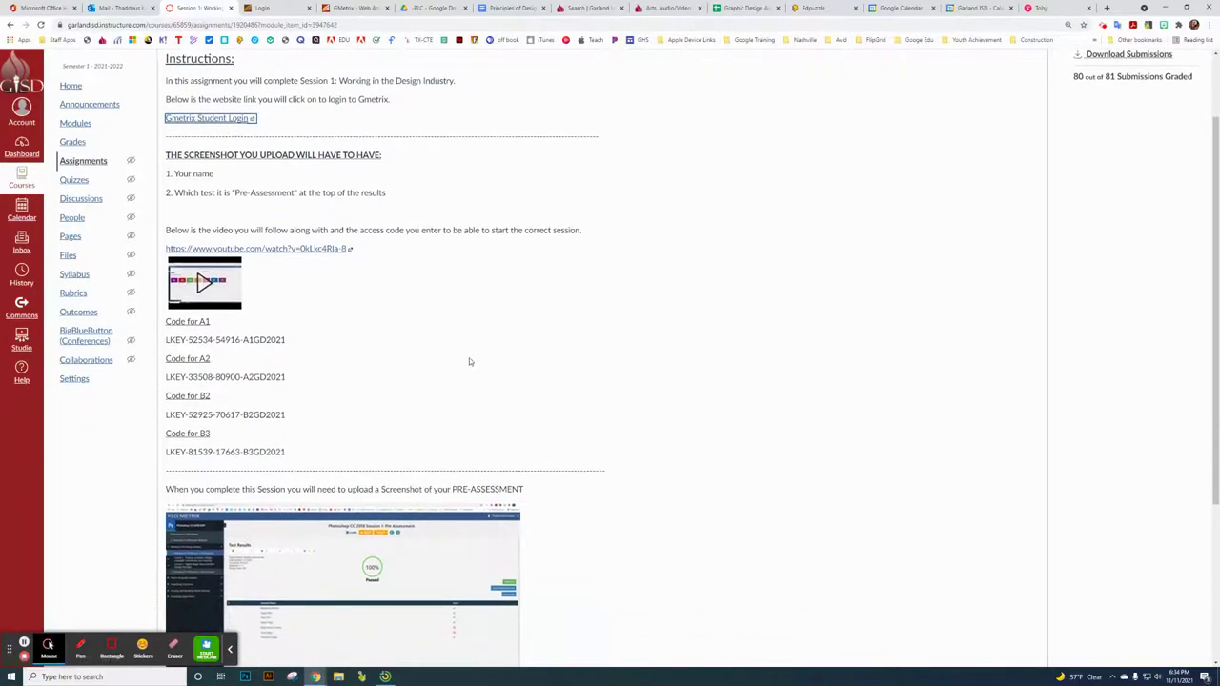
pyautogui.scroll(-2, 486, 331)
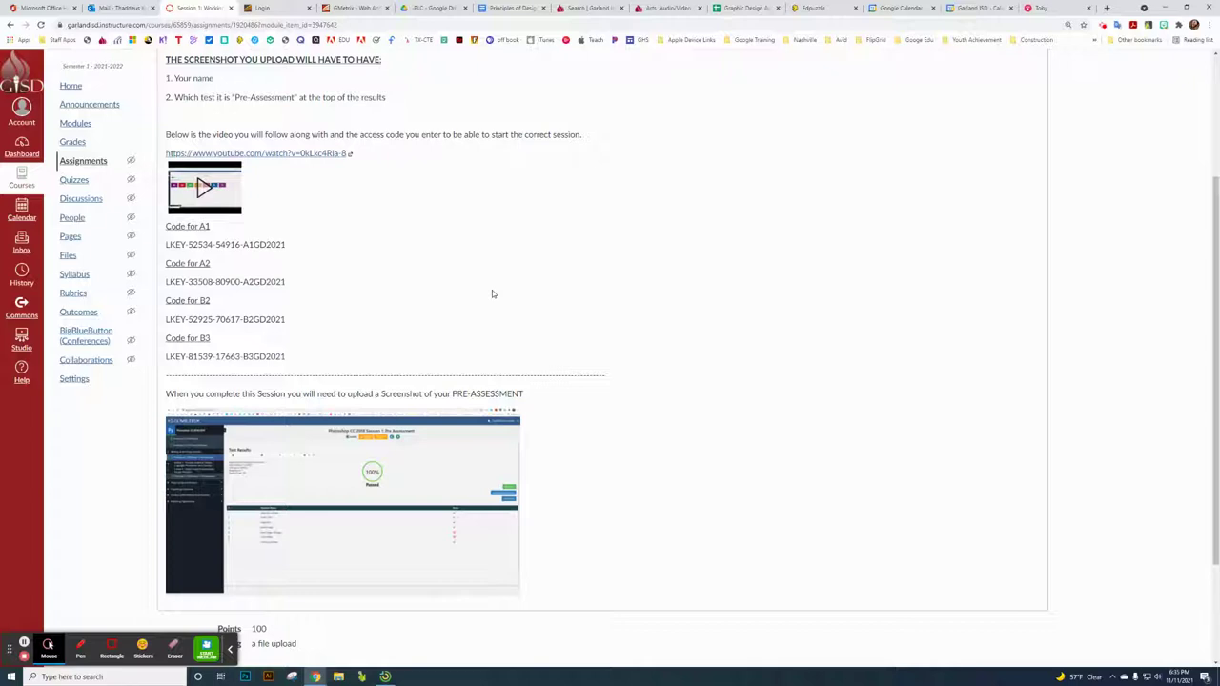
pyautogui.scroll(3, 498, 299)
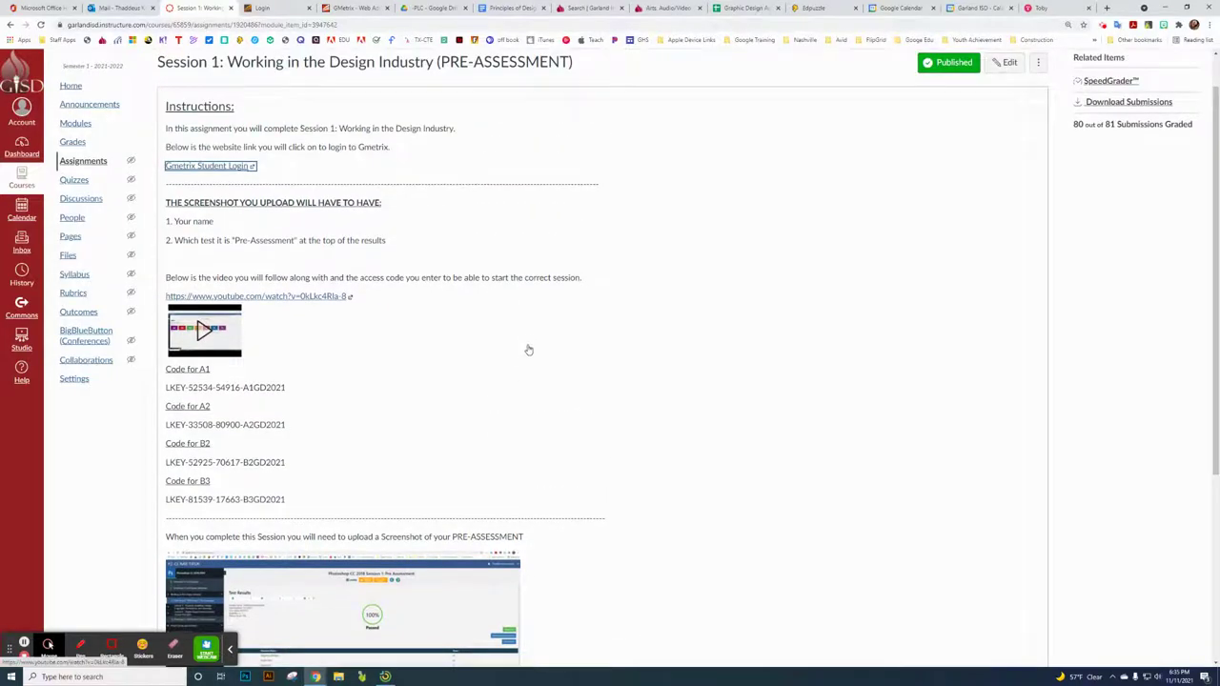
pyautogui.scroll(-3, 529, 351)
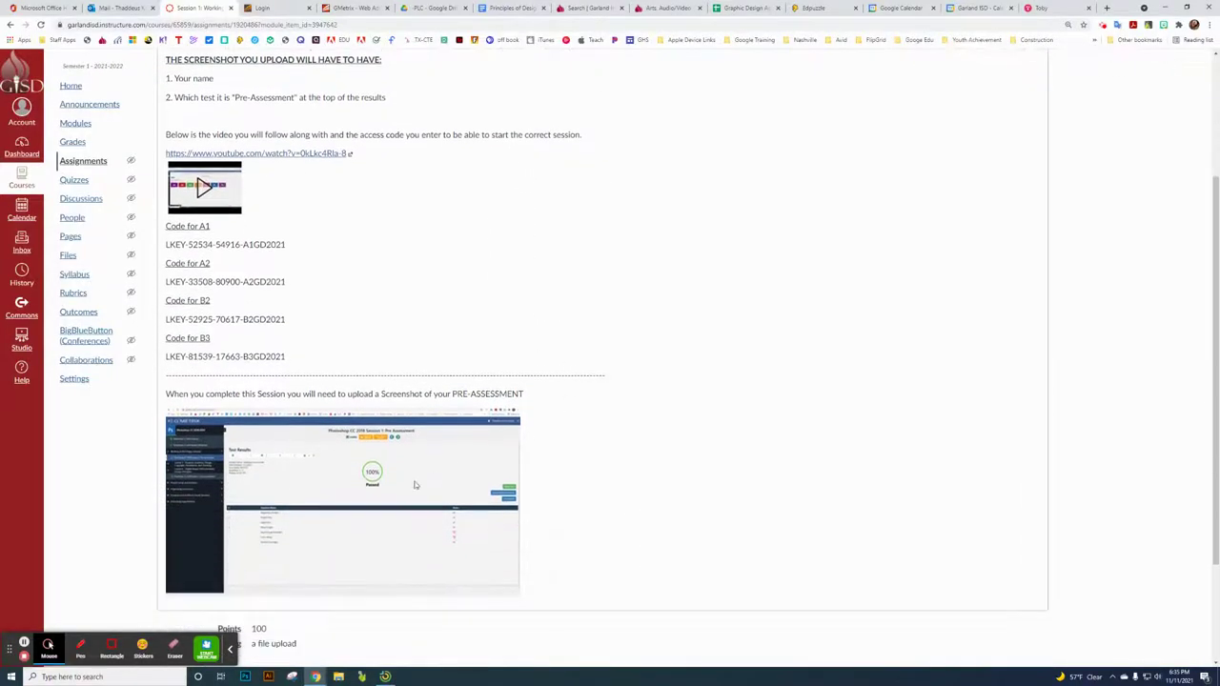
pyautogui.scroll(4, 227, 197)
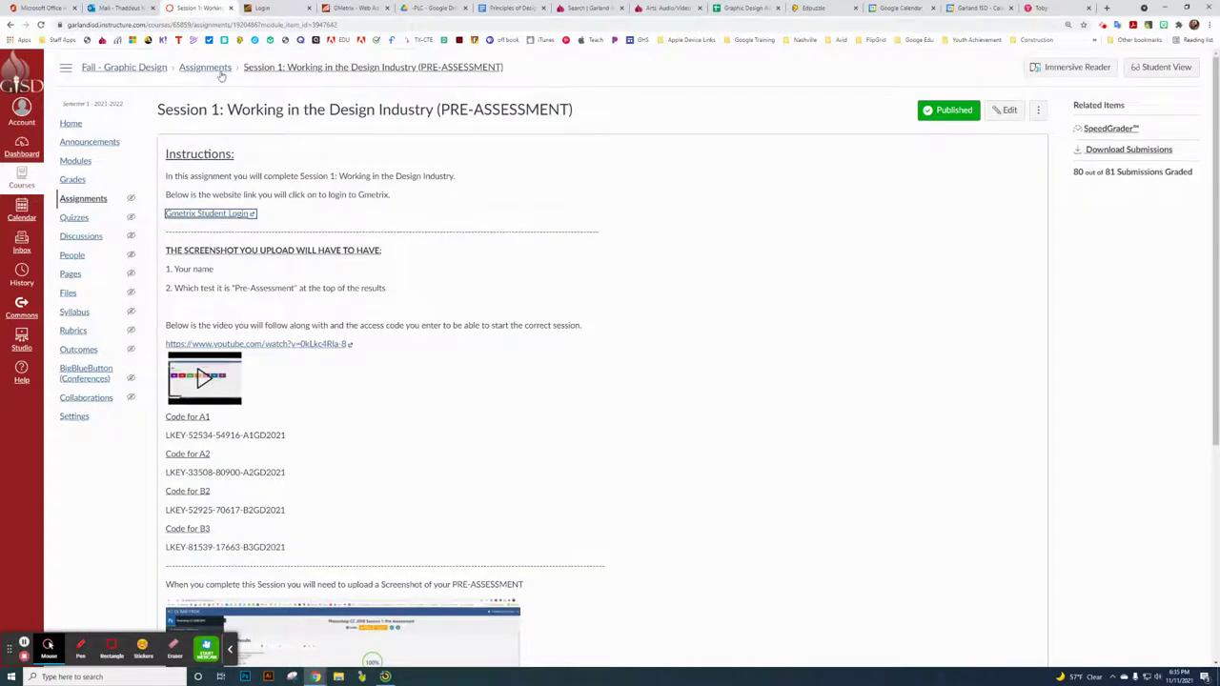
pyautogui.click(78, 162)
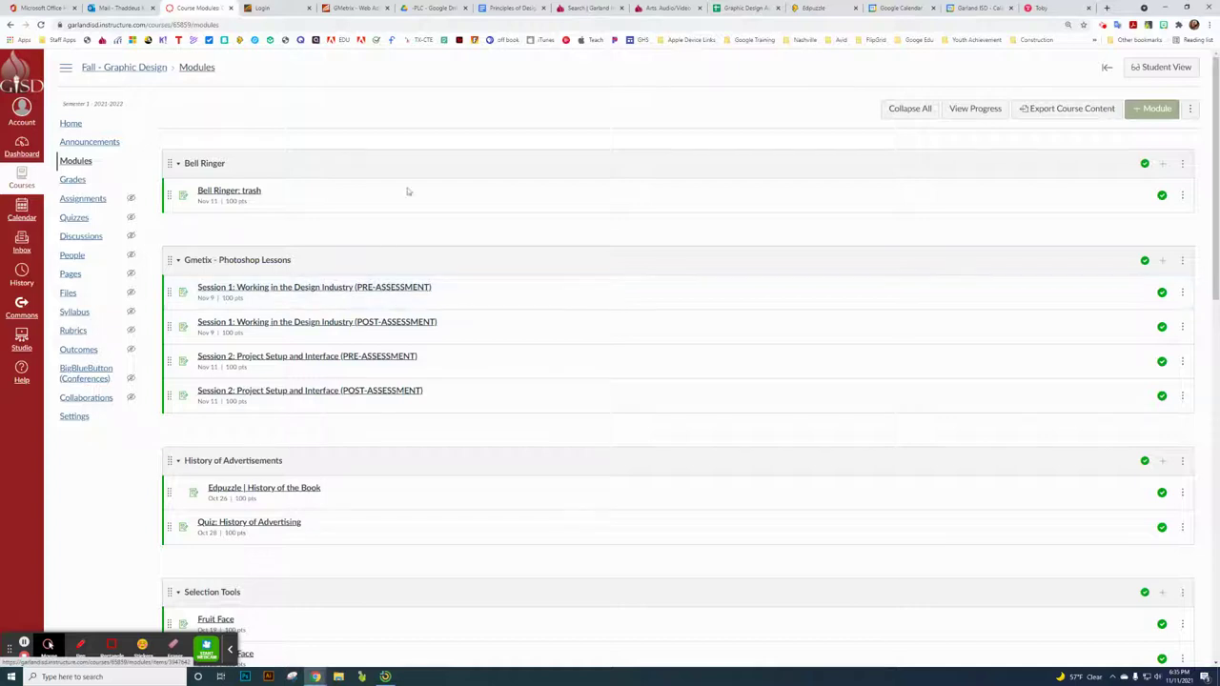
# Step: From Session 1 PRE-ASSESSMENT's login link, sign in with the saved student username and password
pyautogui.click(265, 289)
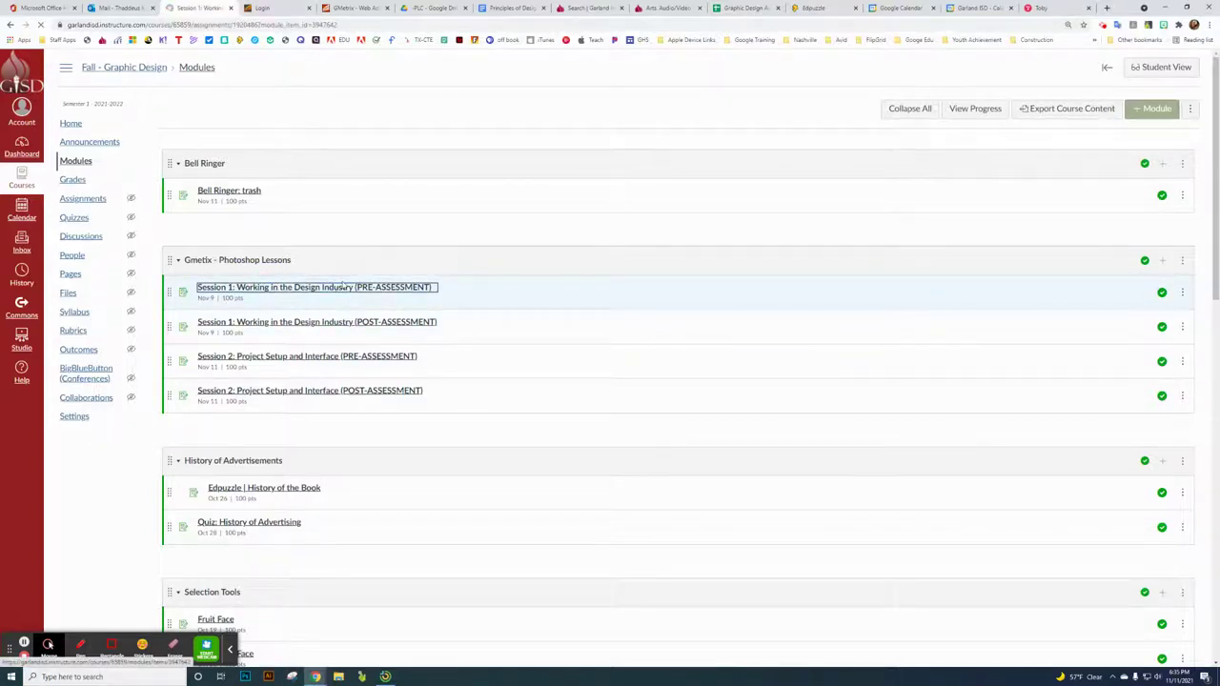
pyautogui.click(232, 216)
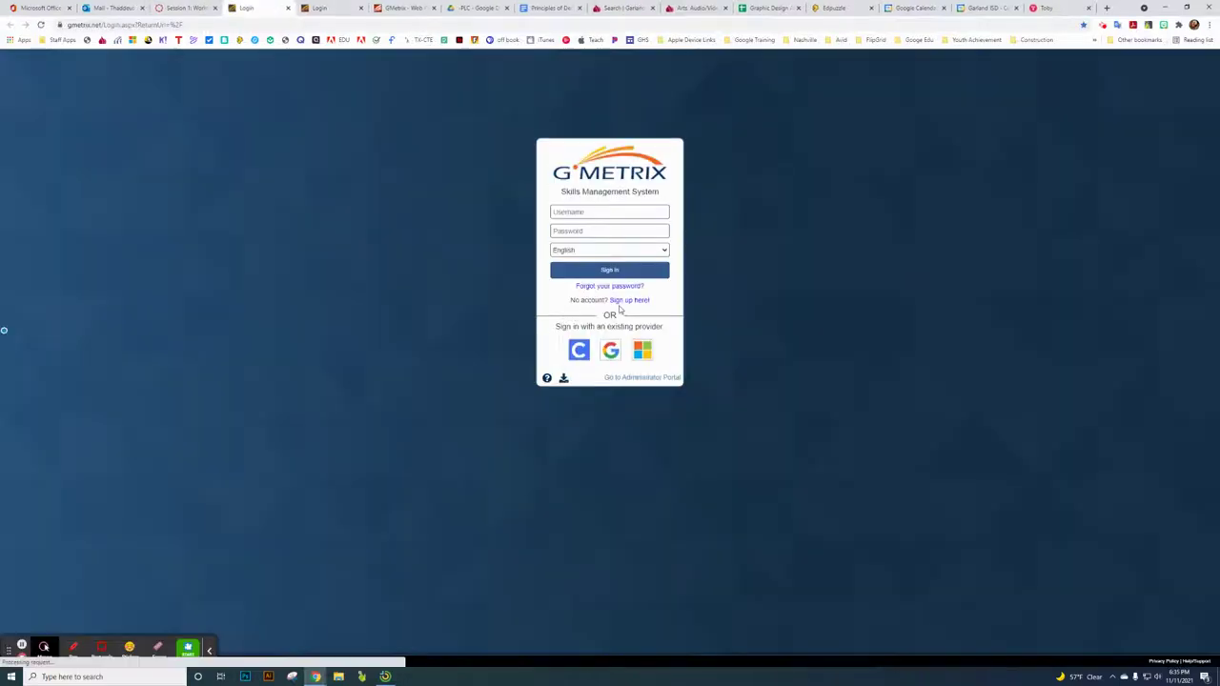
pyautogui.click(604, 212)
pyautogui.click(604, 232)
pyautogui.click(602, 232)
pyautogui.write('••••••')
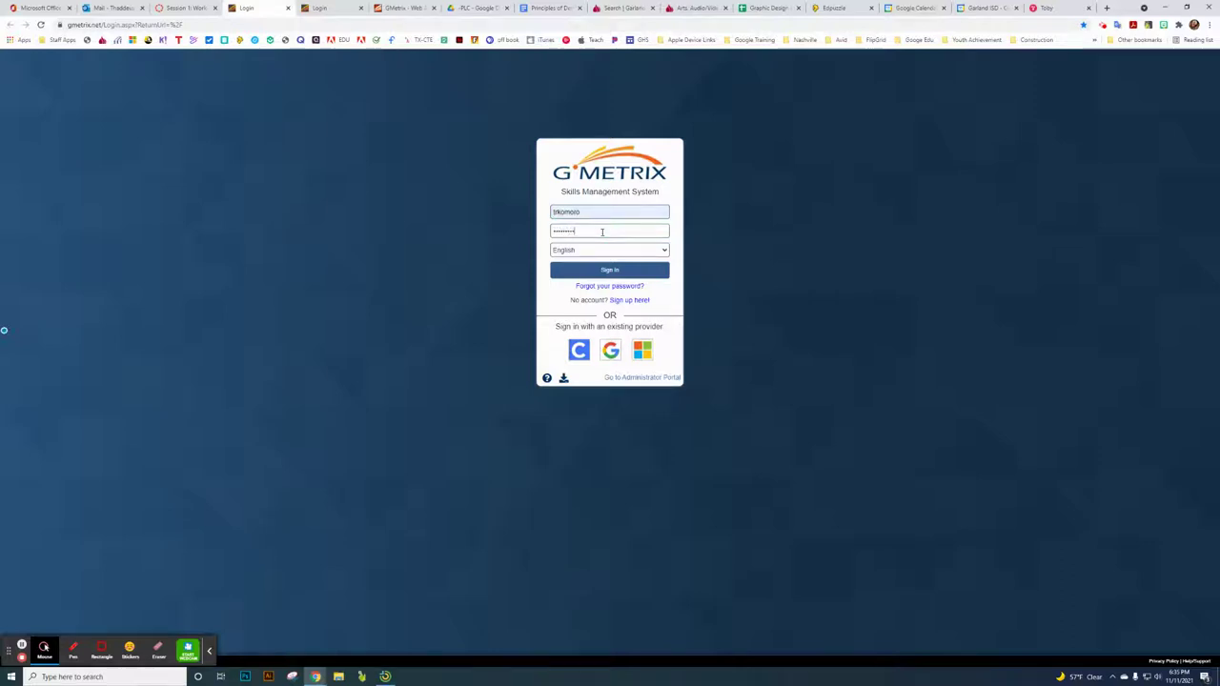
pyautogui.click(603, 271)
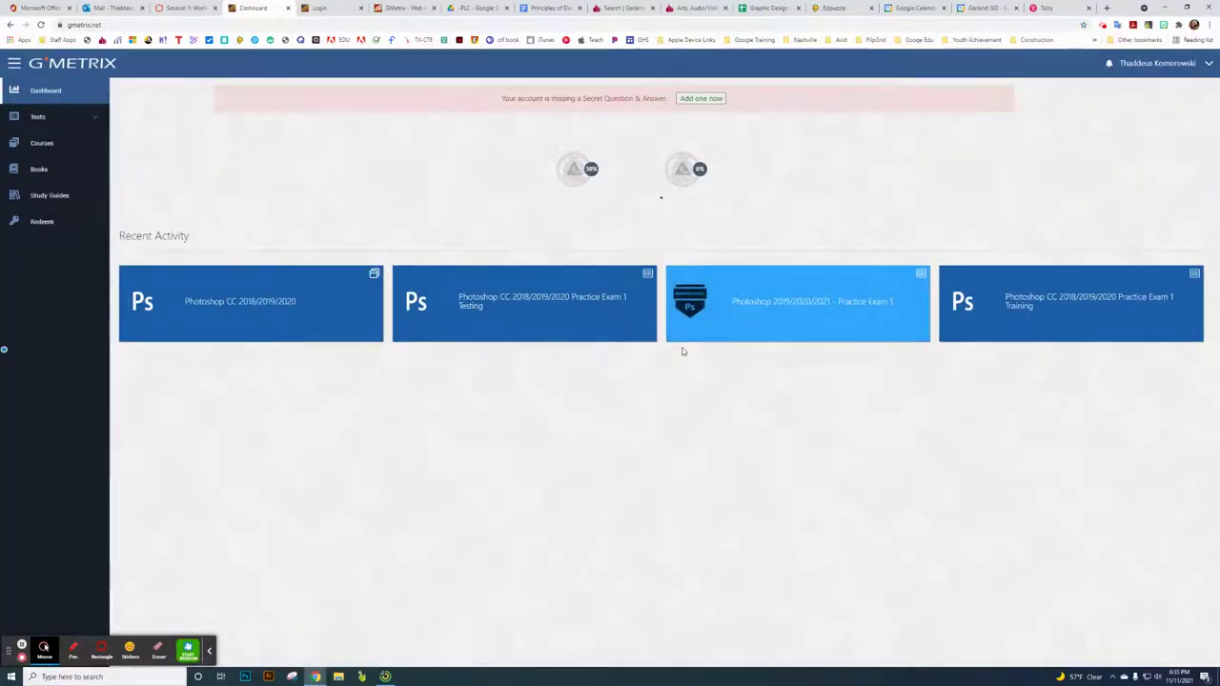
# Step: Resume the Photoshop course, expand the sidebar sections and lessons, and open Session 1: Pre Assessment results
pyautogui.click(265, 316)
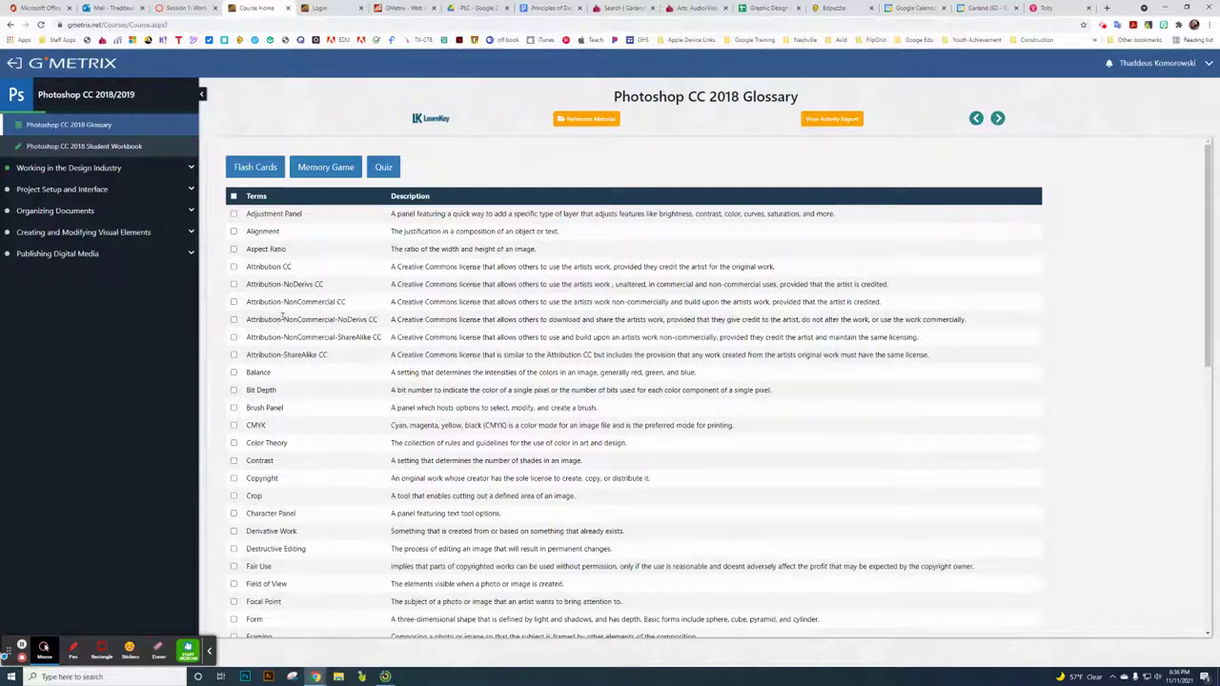
pyautogui.click(82, 168)
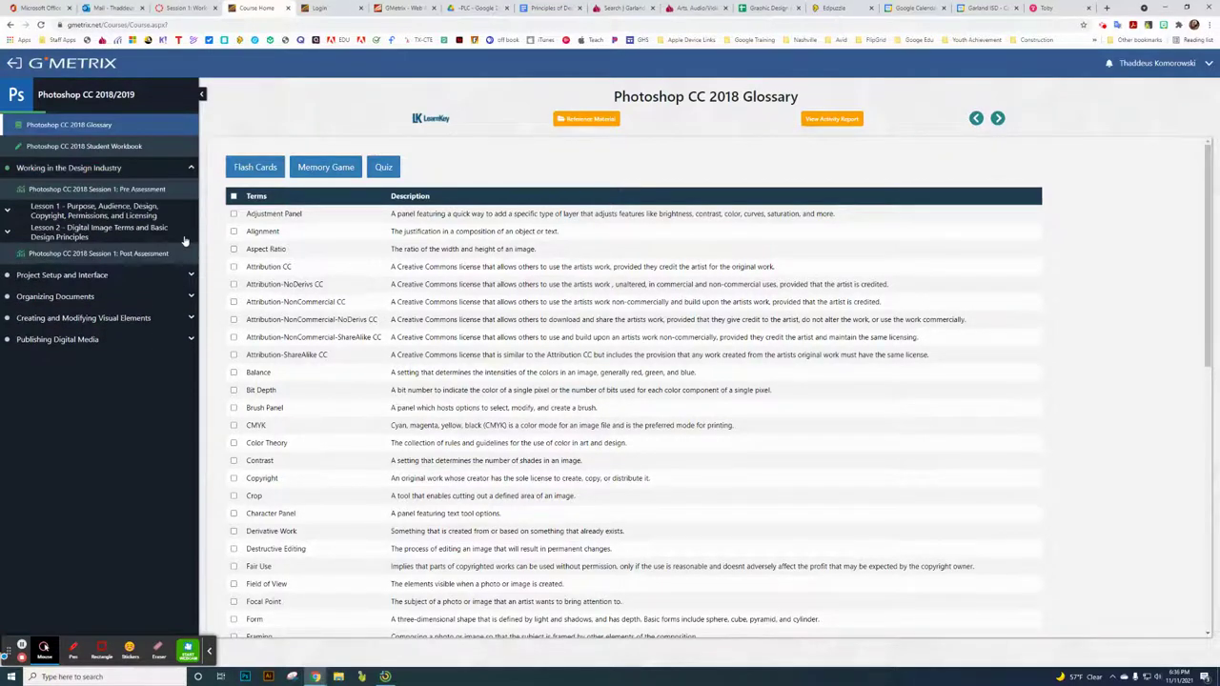
pyautogui.click(53, 212)
pyautogui.click(95, 296)
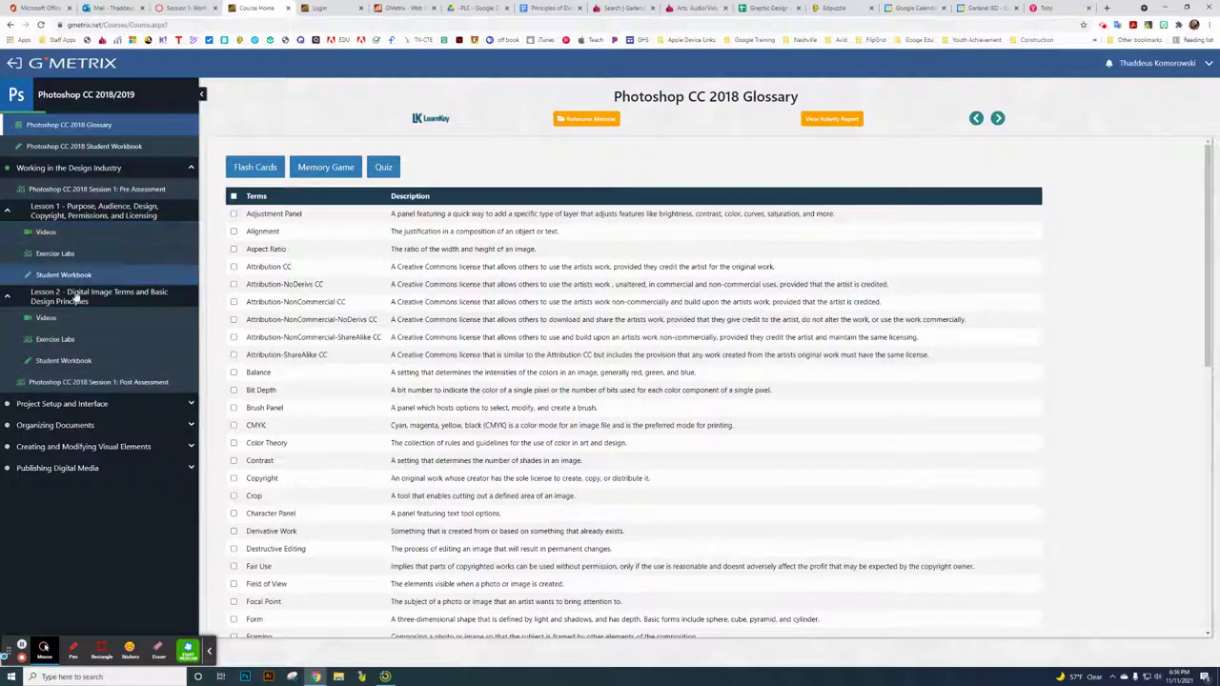
pyautogui.click(71, 404)
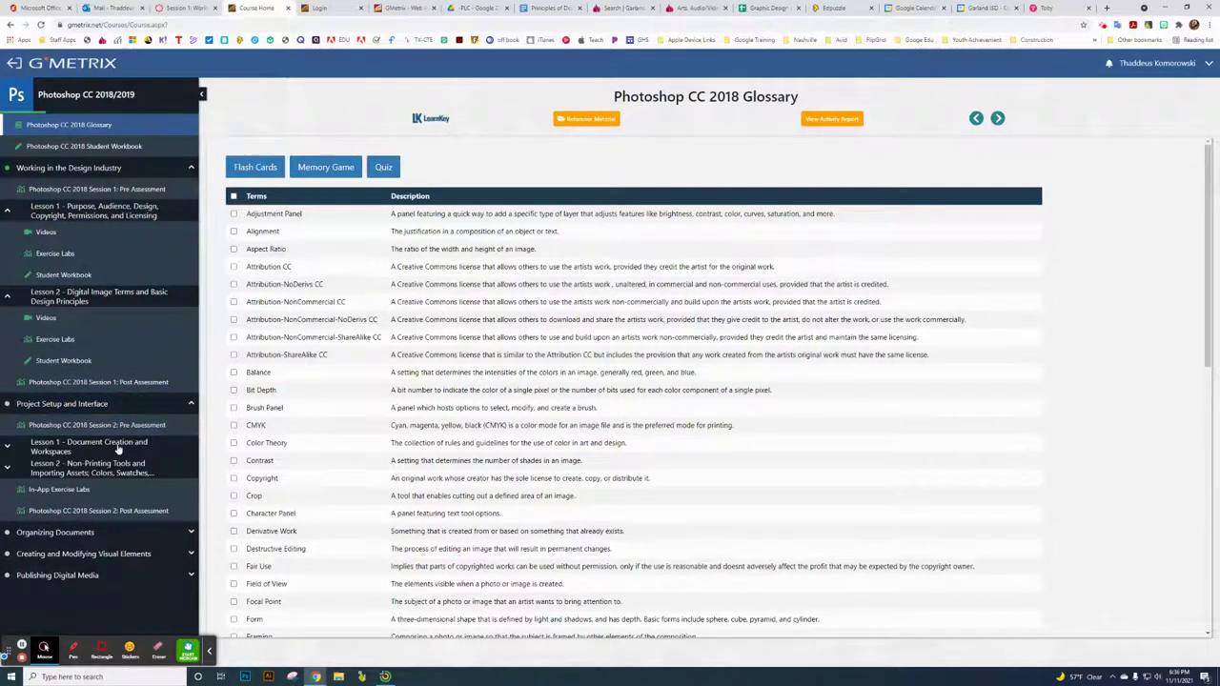
pyautogui.click(63, 448)
pyautogui.click(81, 533)
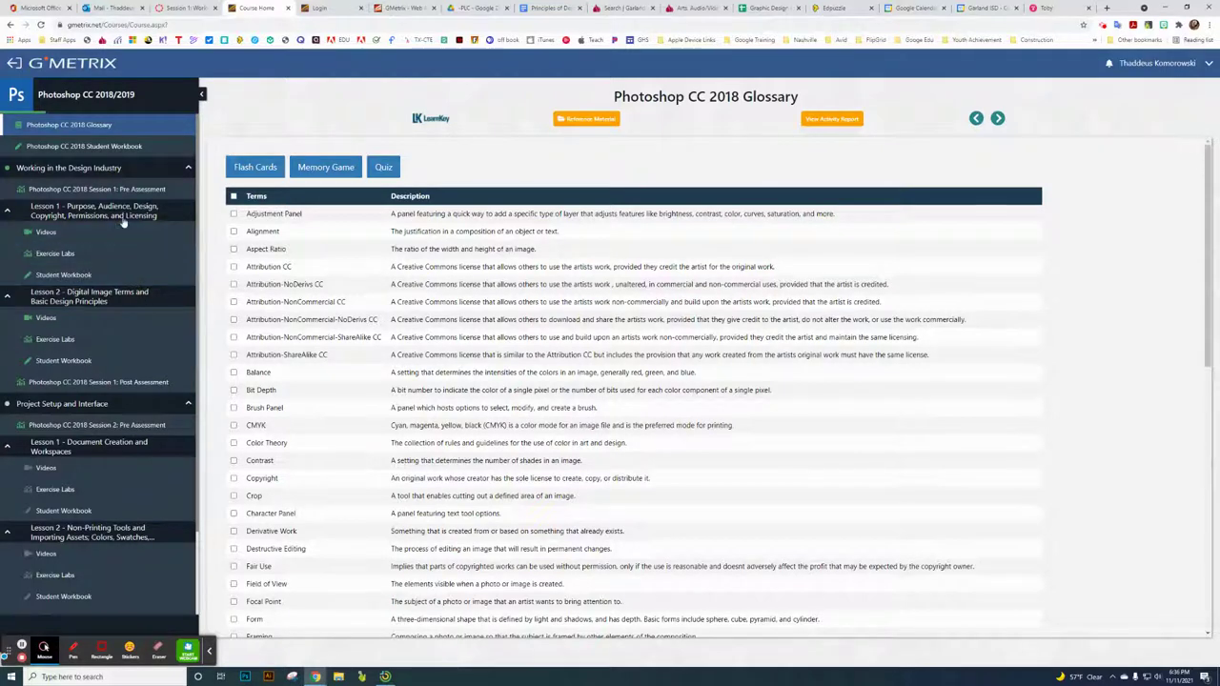
pyautogui.click(152, 190)
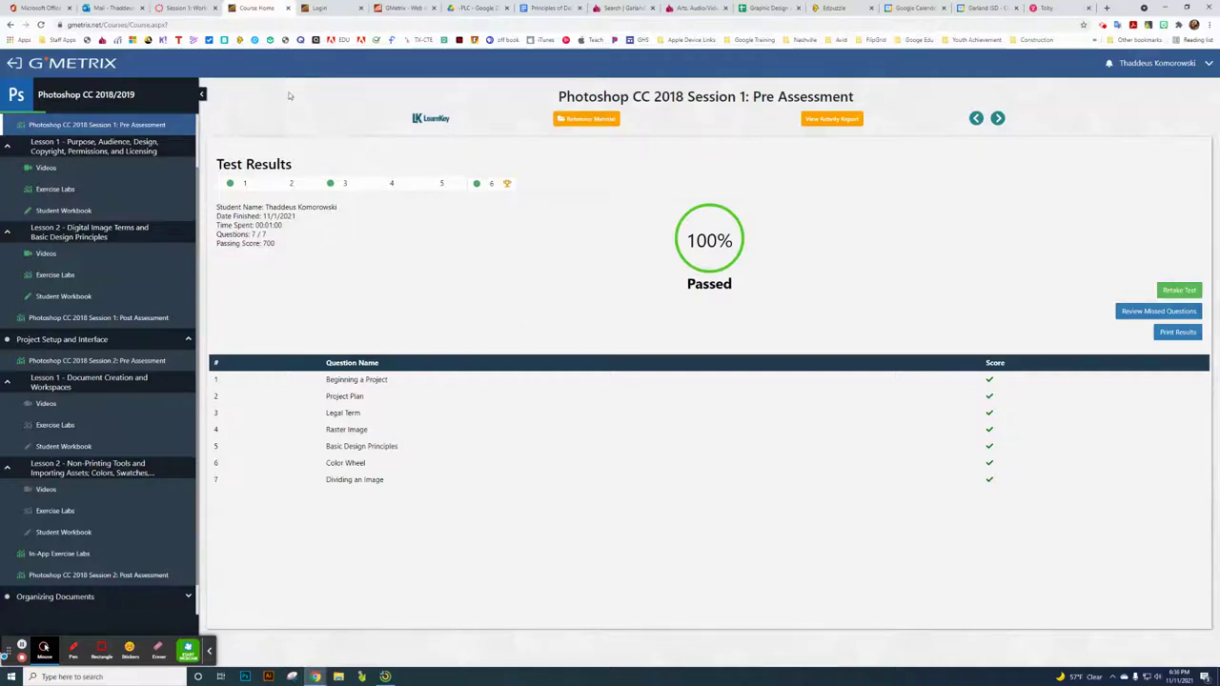
# Step: Scroll through the Canvas assignment's access codes, then return to the A2GD2021 Transaction Details tab
pyautogui.click(191, 10)
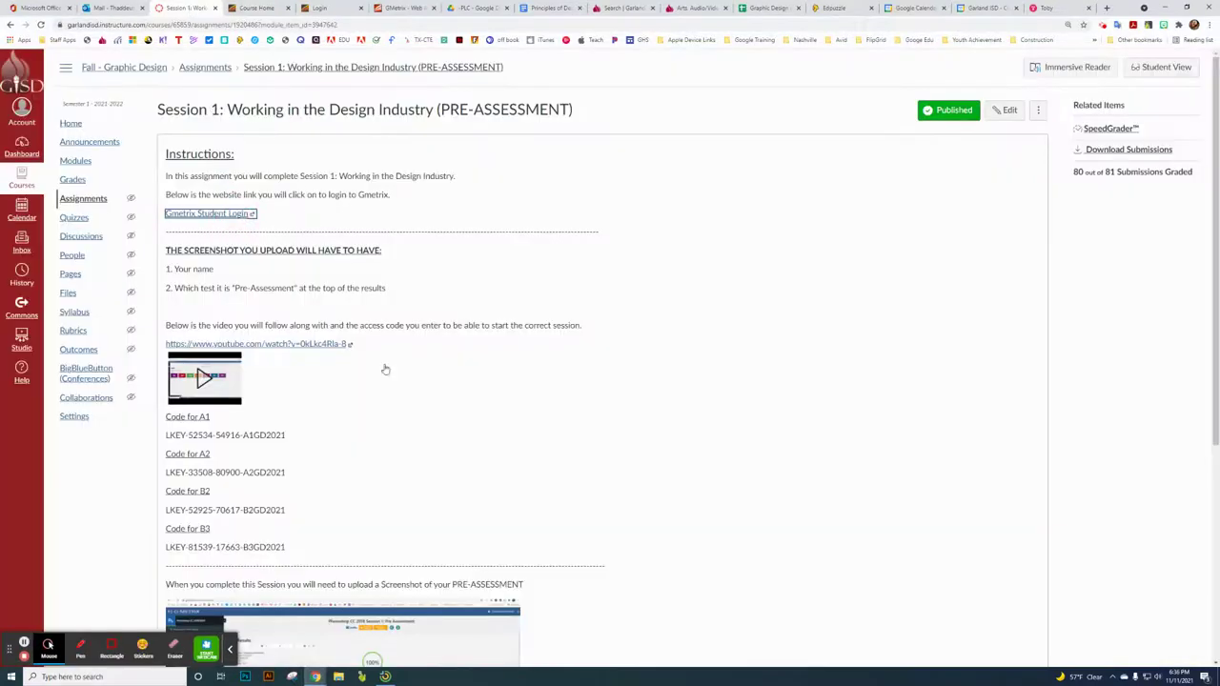
pyautogui.scroll(-1, 503, 390)
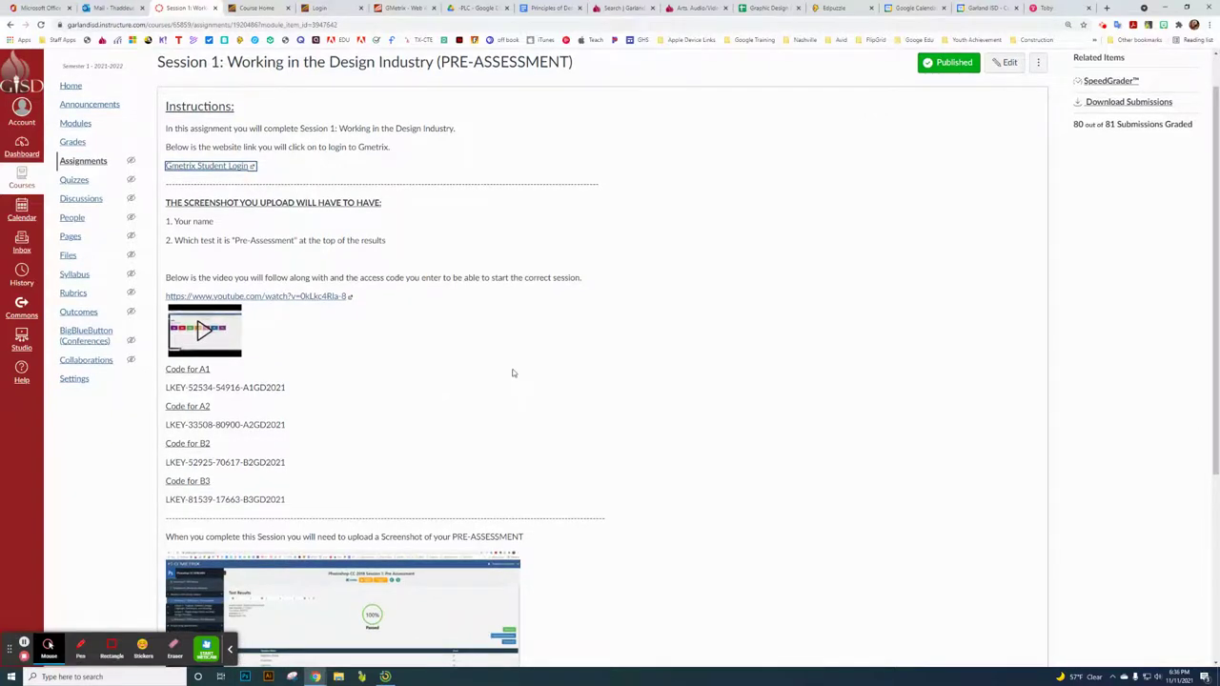
pyautogui.scroll(1, 517, 386)
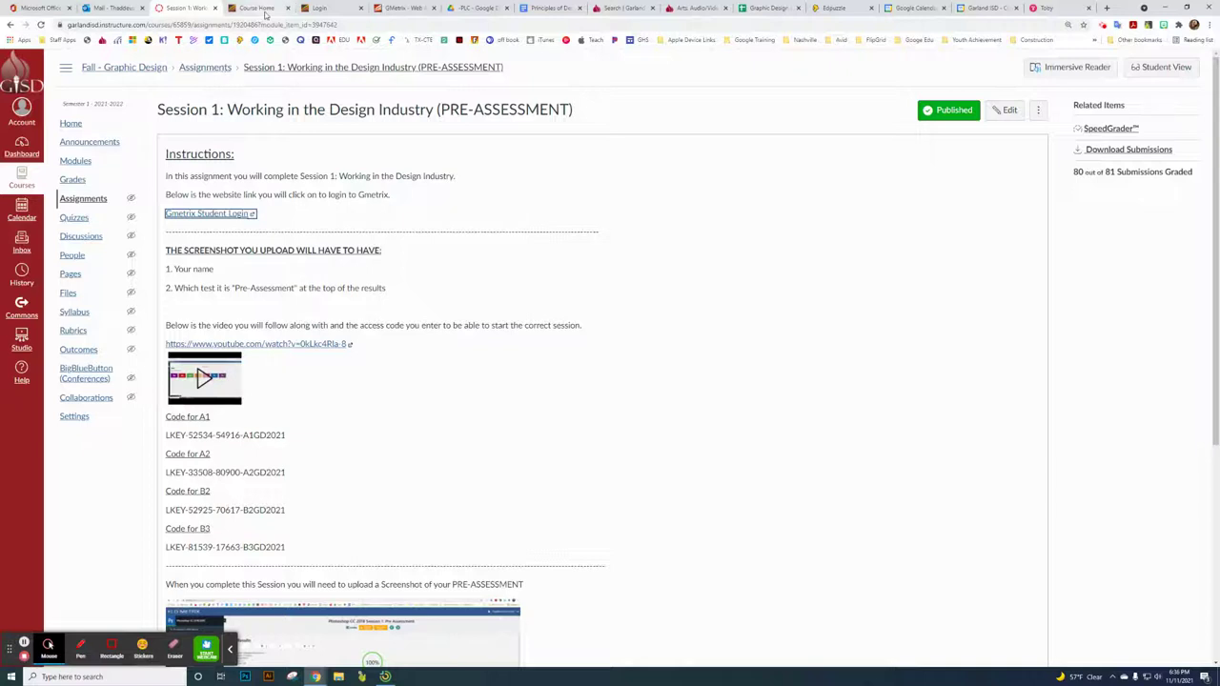
pyautogui.click(402, 8)
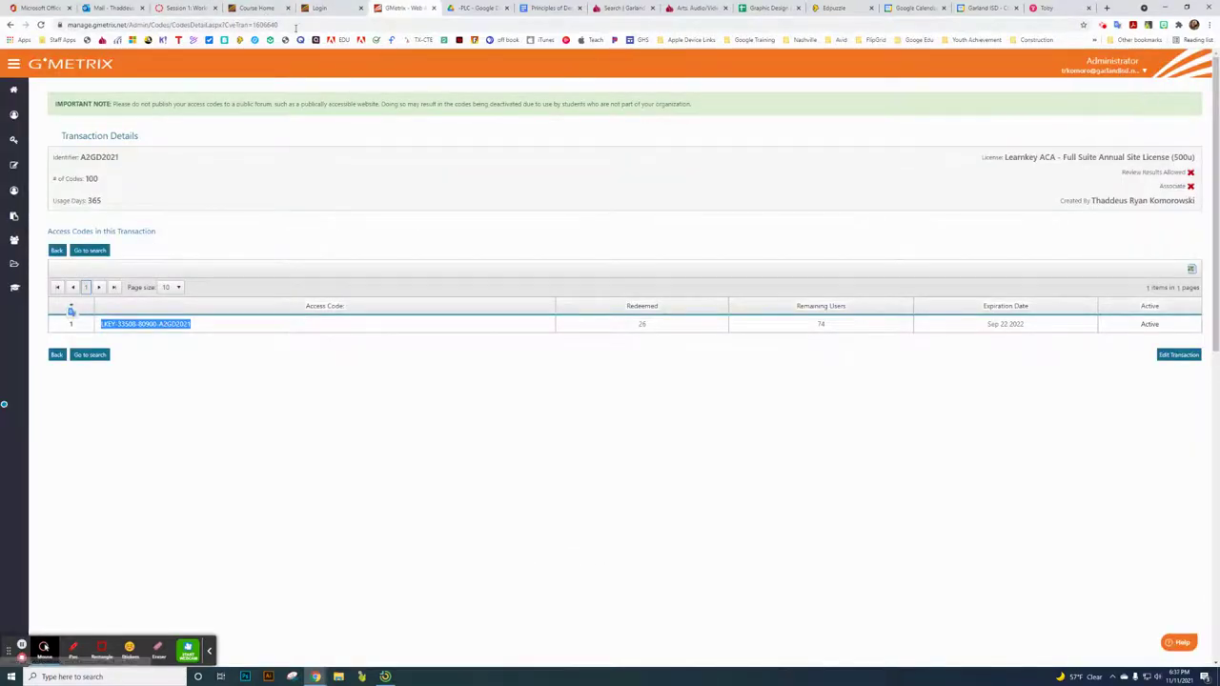
# Step: Log the student out of GMetrix and return to the Canvas Session 1 PRE-ASSESSMENT assignment
pyautogui.click(324, 10)
pyautogui.click(255, 9)
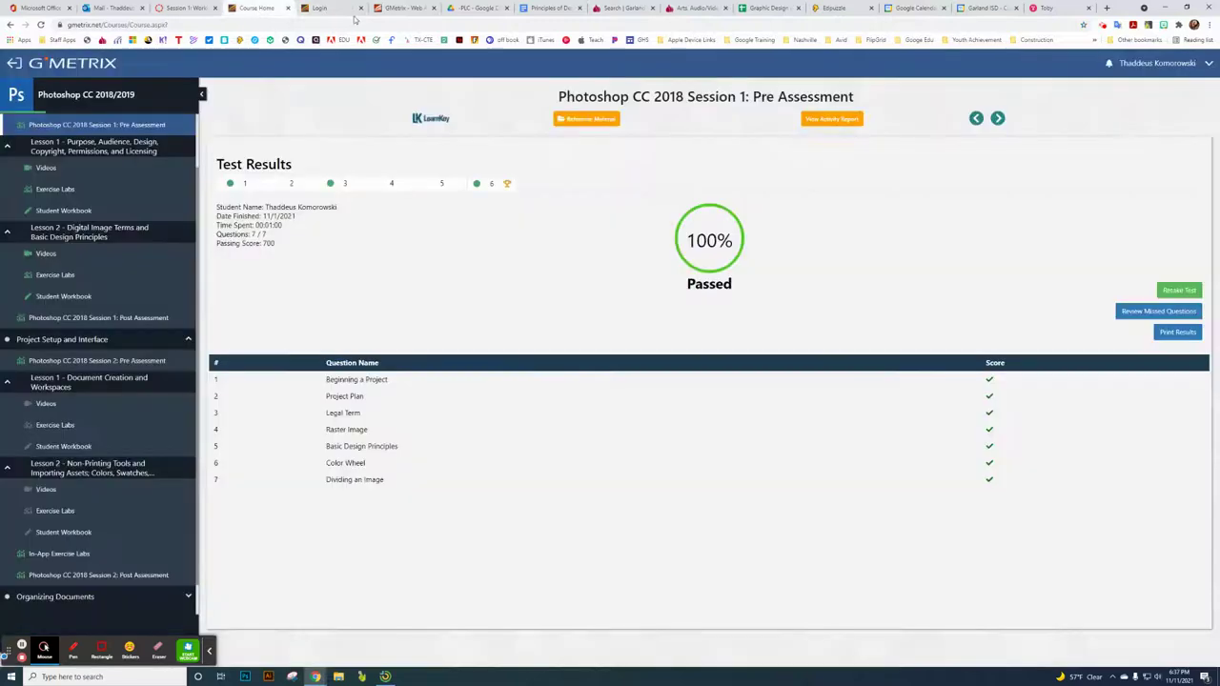
pyautogui.click(1148, 63)
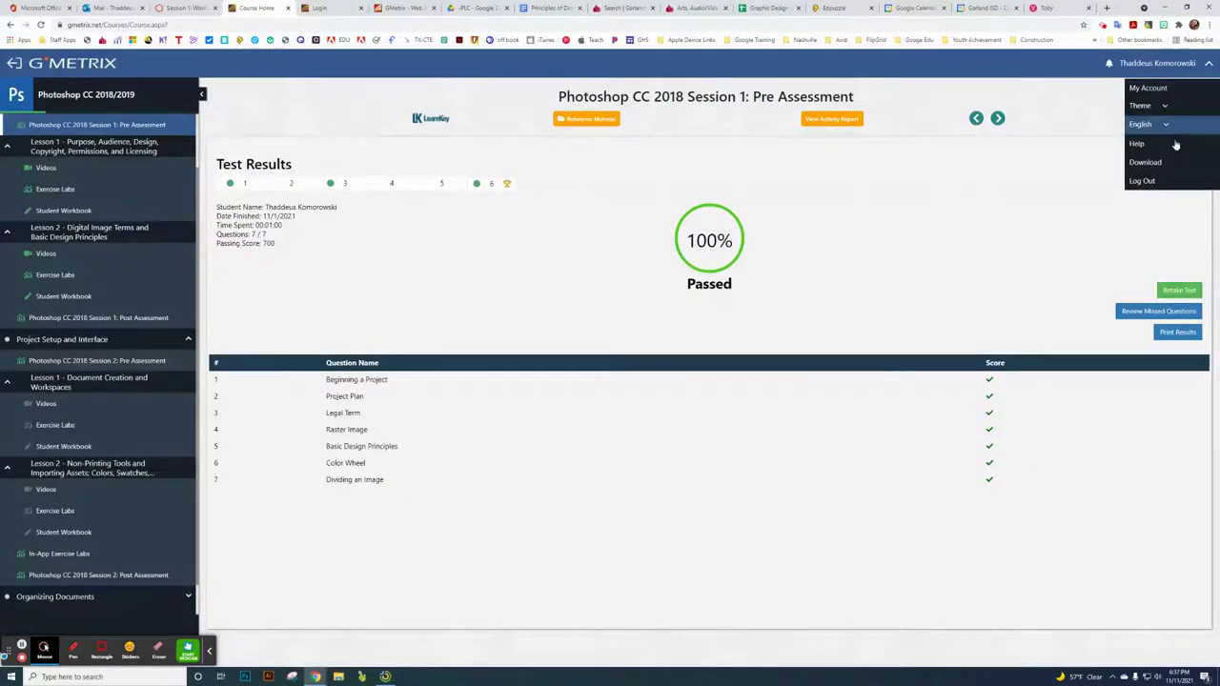
pyautogui.click(1142, 181)
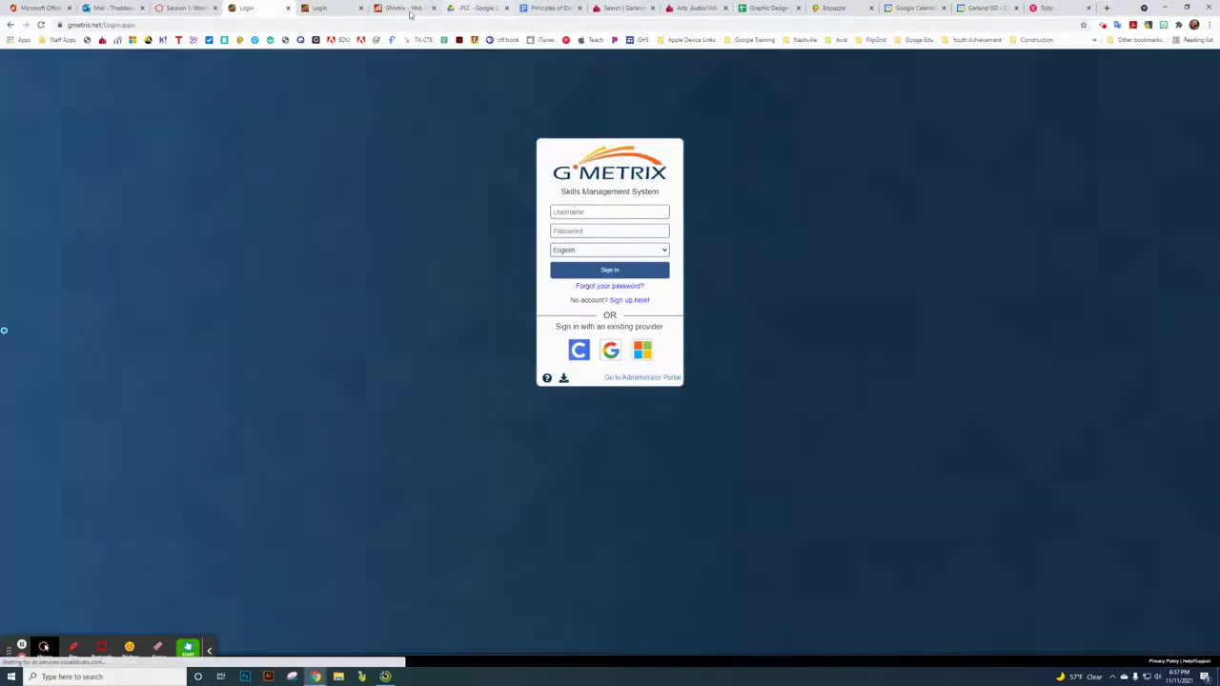
pyautogui.click(405, 8)
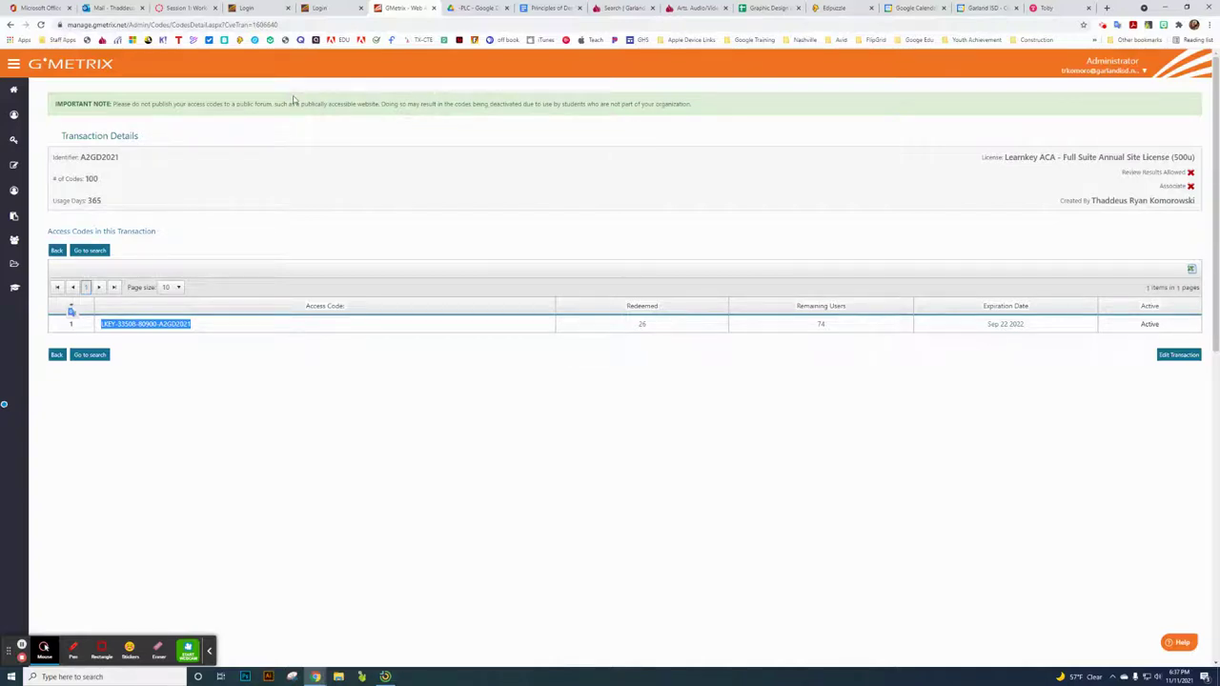
pyautogui.click(184, 8)
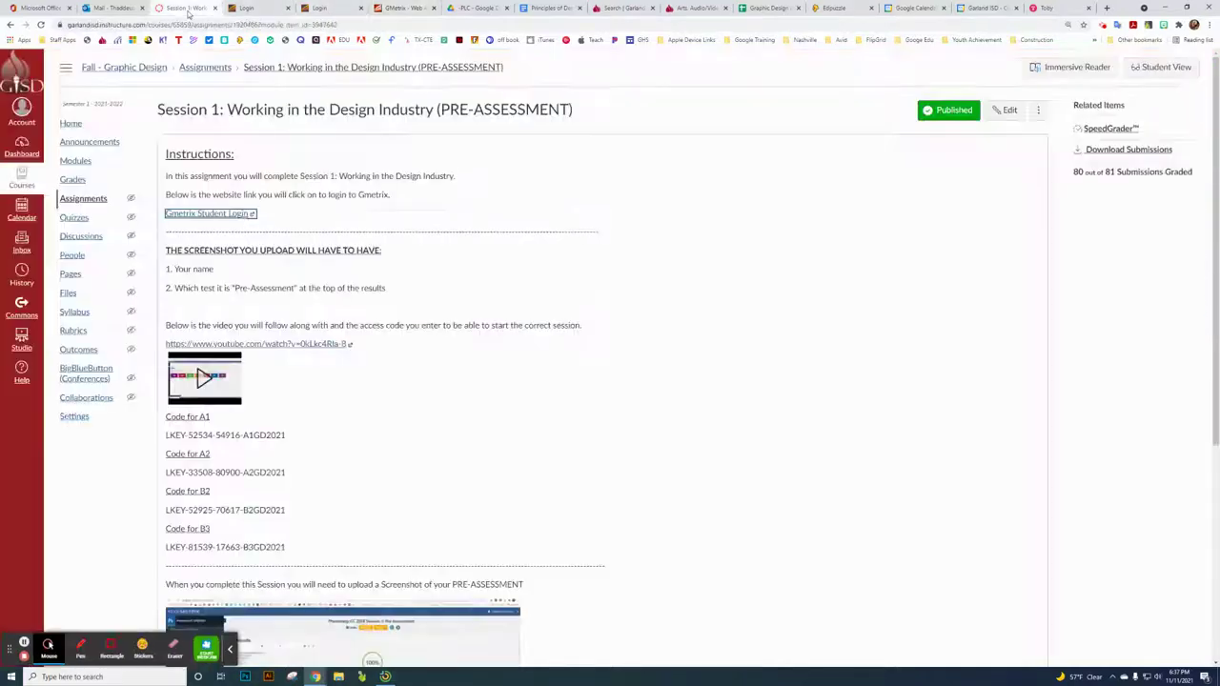
# Step: Check the SpeedGrader submission graded 100, then go back to the GMetrix A2GD2021 Transaction Details page
pyautogui.click(1110, 128)
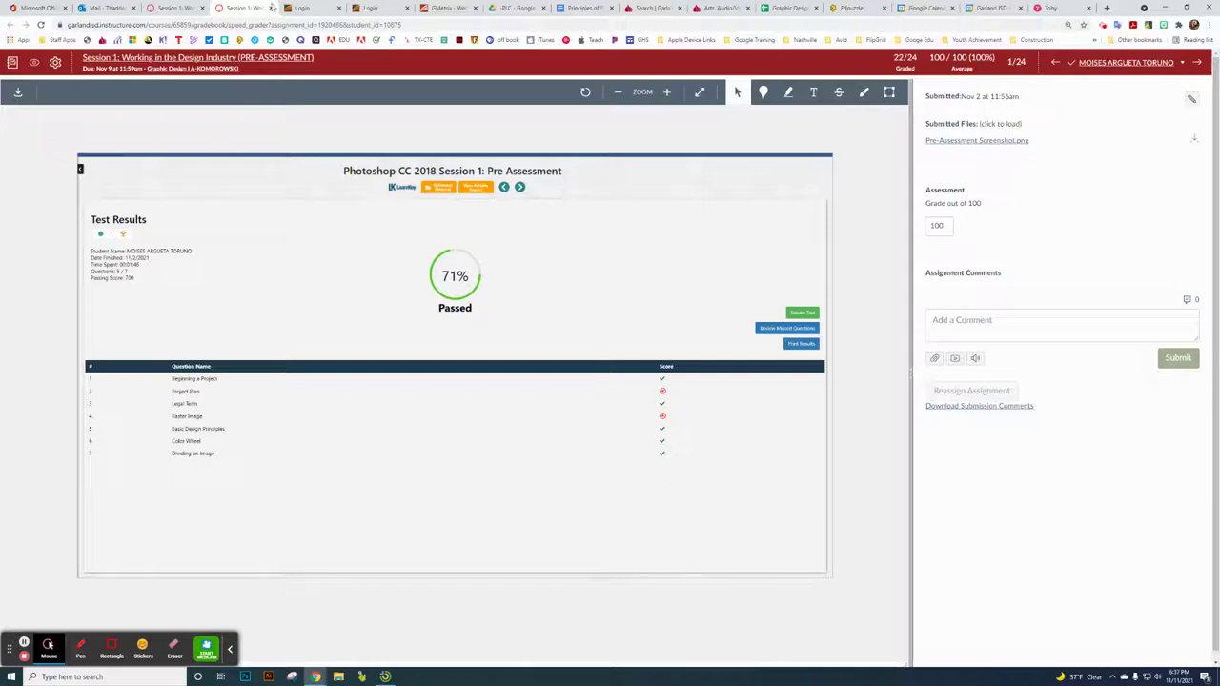
pyautogui.click(452, 10)
pyautogui.moveTo(8, 217)
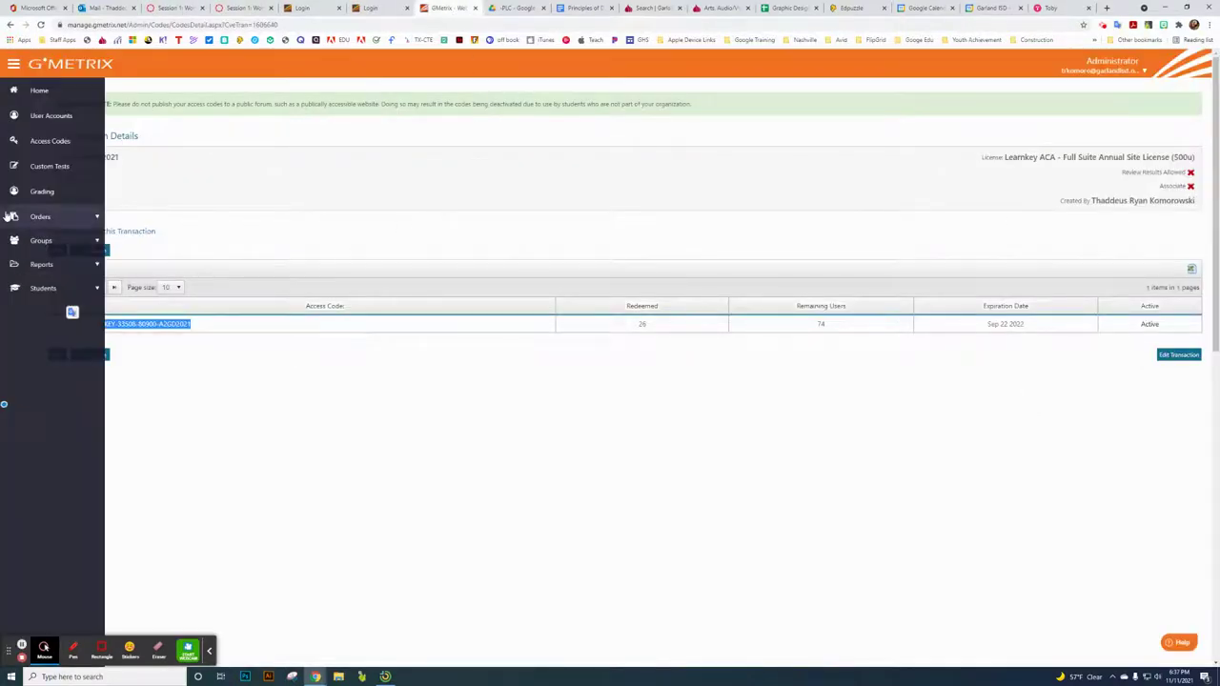
# Step: Show the finished-test Test Tracking results for Garland High School 90039930 since 10/11/2021
pyautogui.click(53, 268)
pyautogui.click(63, 310)
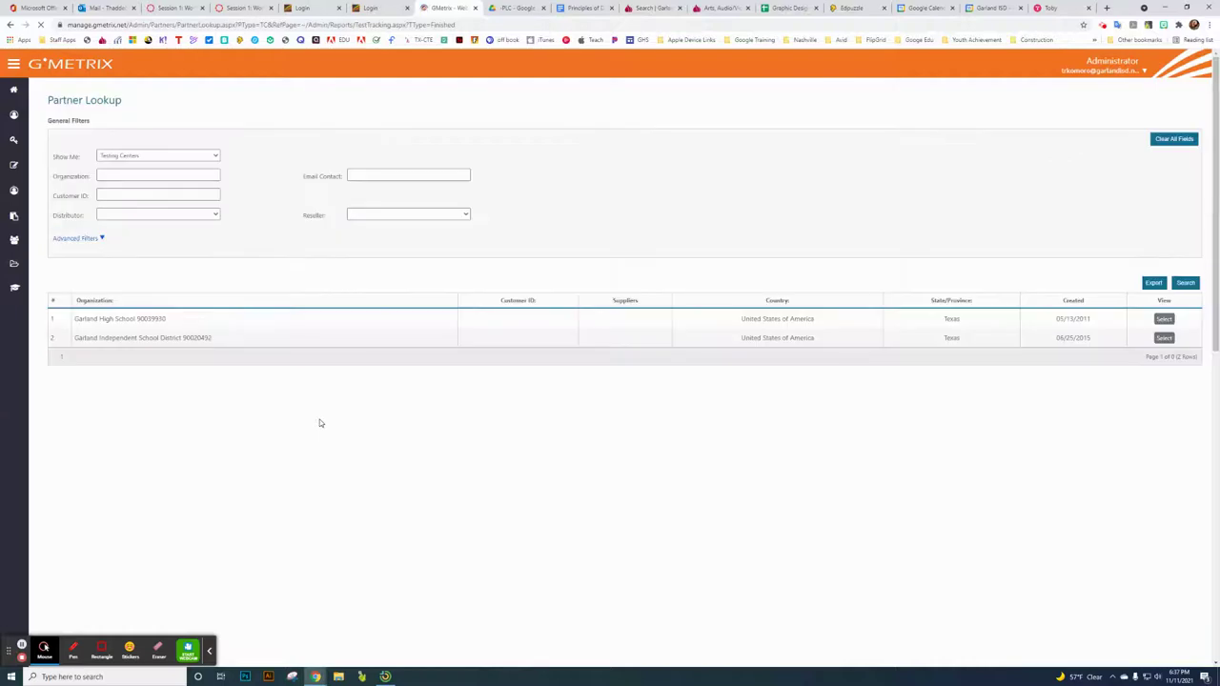
pyautogui.click(1165, 320)
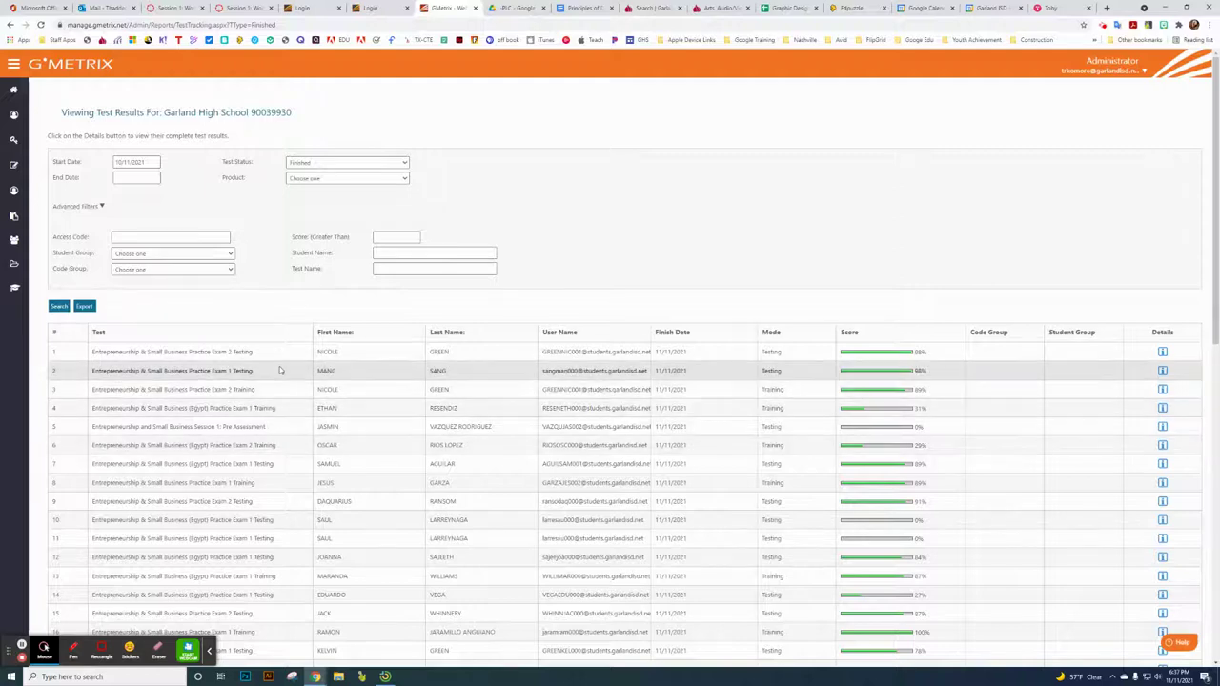
pyautogui.scroll(-2, 279, 369)
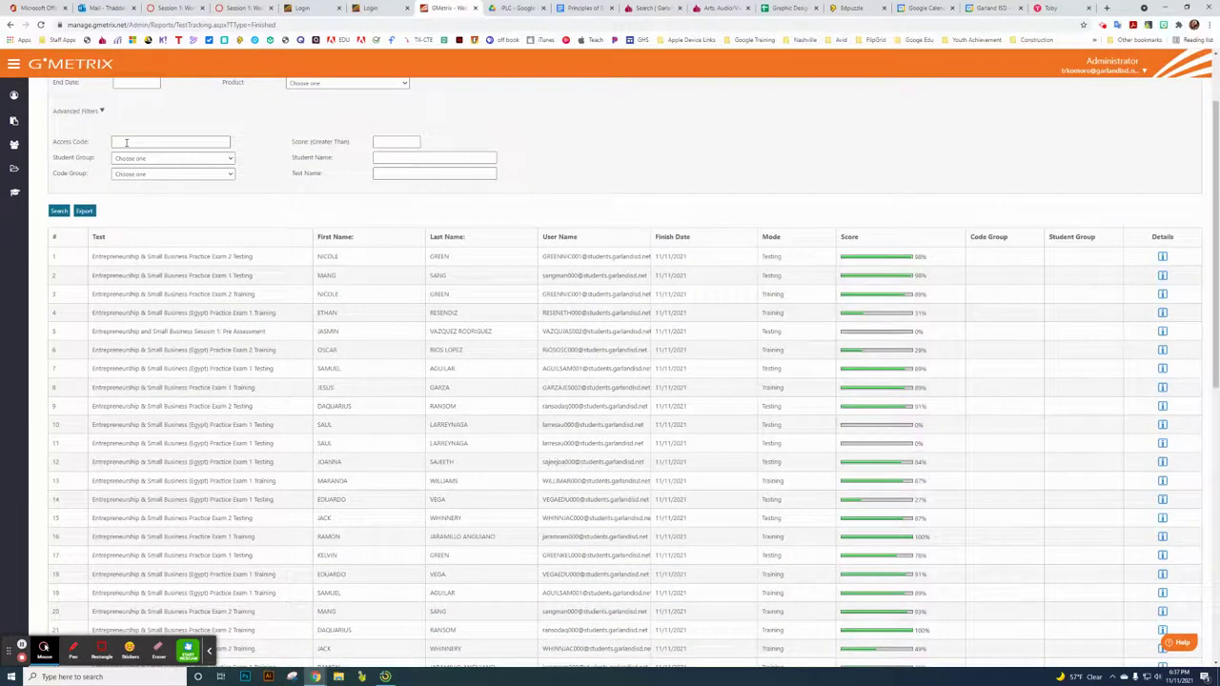
# Step: Filter the report by the saved access code to list Komorowski GD 21-22 (A1) Photoshop CC 2018 results
pyautogui.click(126, 142)
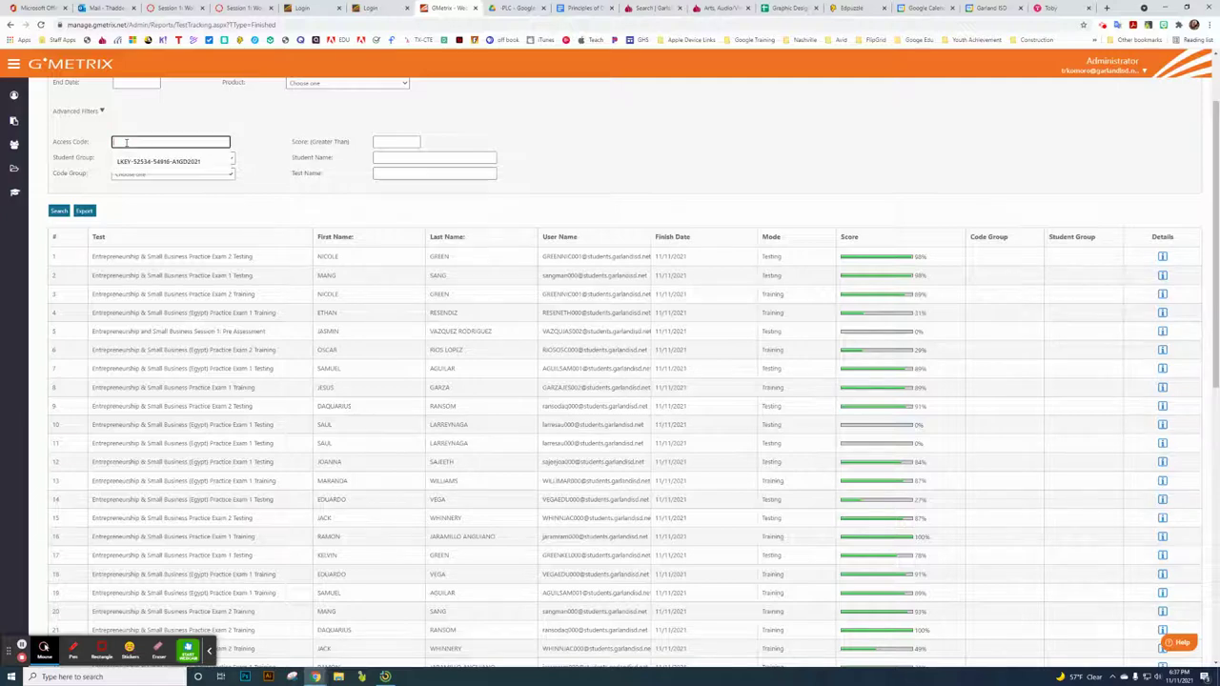
pyautogui.hotkey('ctrl', 'v')
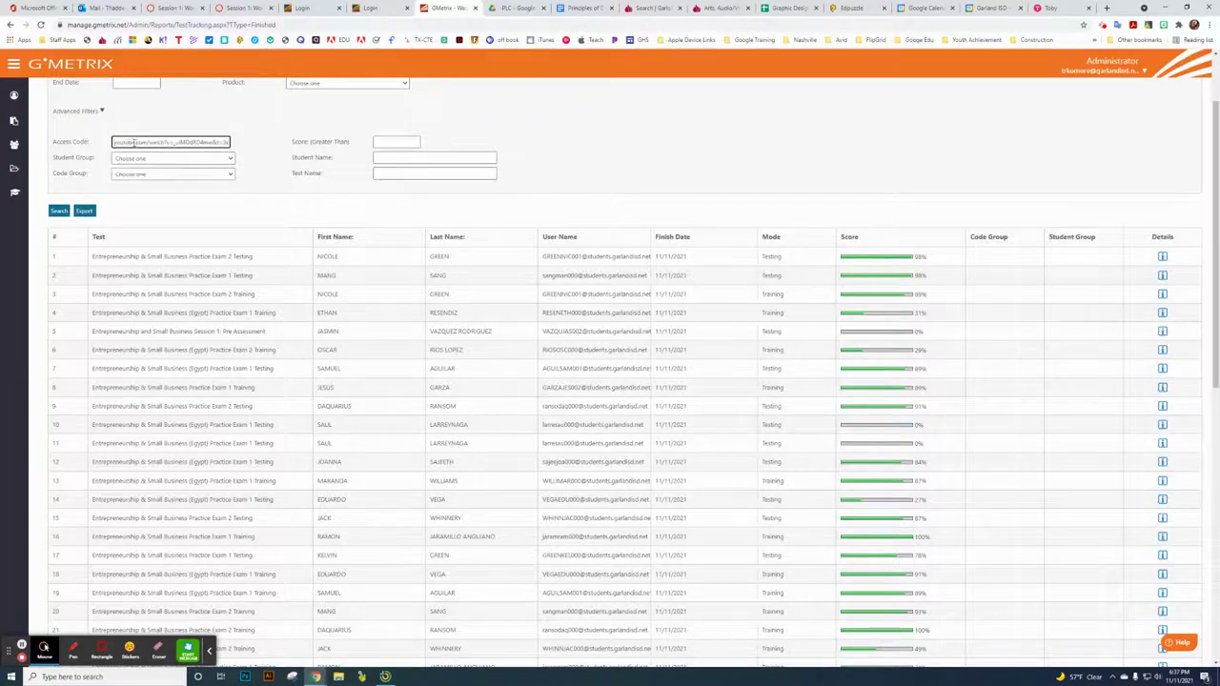
pyautogui.press('Home')
pyautogui.press('BackSpace')
pyautogui.press('BackSpace')
pyautogui.press('BackSpace')
pyautogui.press('BackSpace')
pyautogui.press('BackSpace')
pyautogui.press('BackSpace')
pyautogui.press('BackSpace')
pyautogui.press('BackSpace')
pyautogui.press('BackSpace')
pyautogui.press('BackSpace')
pyautogui.press('BackSpace')
pyautogui.press('BackSpace')
pyautogui.press('BackSpace')
pyautogui.press('BackSpace')
pyautogui.press('BackSpace')
pyautogui.press('BackSpace')
pyautogui.press('BackSpace')
pyautogui.press('BackSpace')
pyautogui.press('BackSpace')
pyautogui.press('BackSpace')
pyautogui.click(141, 145)
pyautogui.click(149, 160)
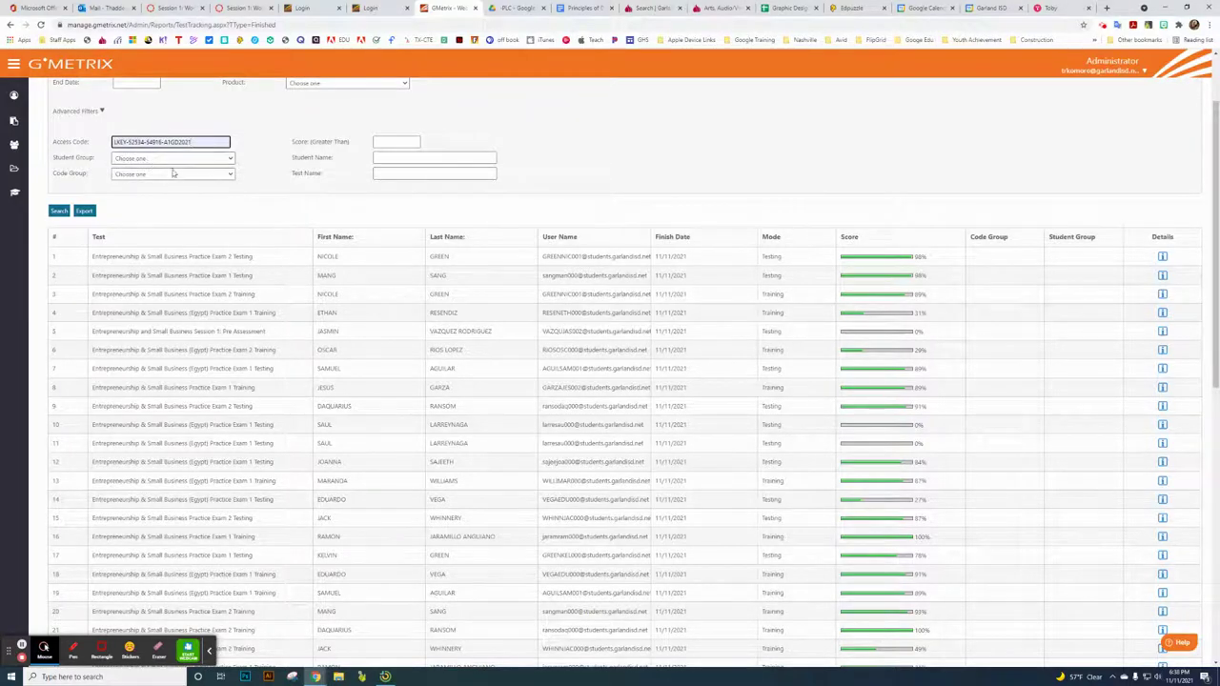
pyautogui.click(58, 211)
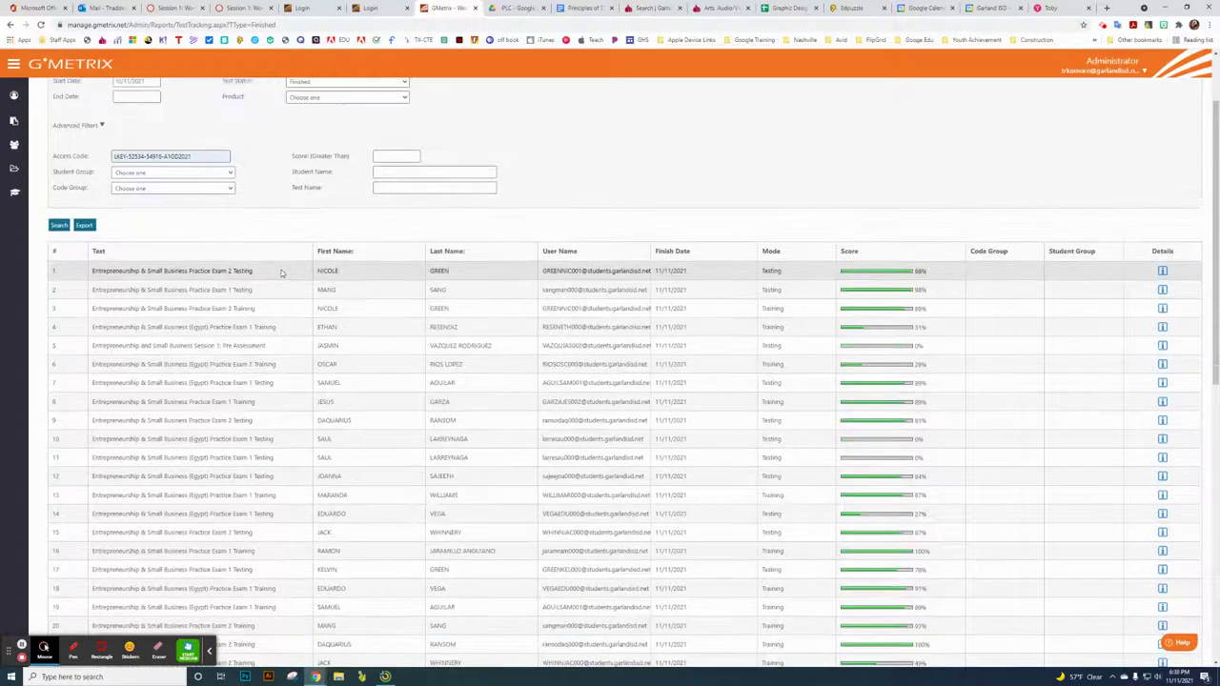
pyautogui.scroll(-1, 510, 301)
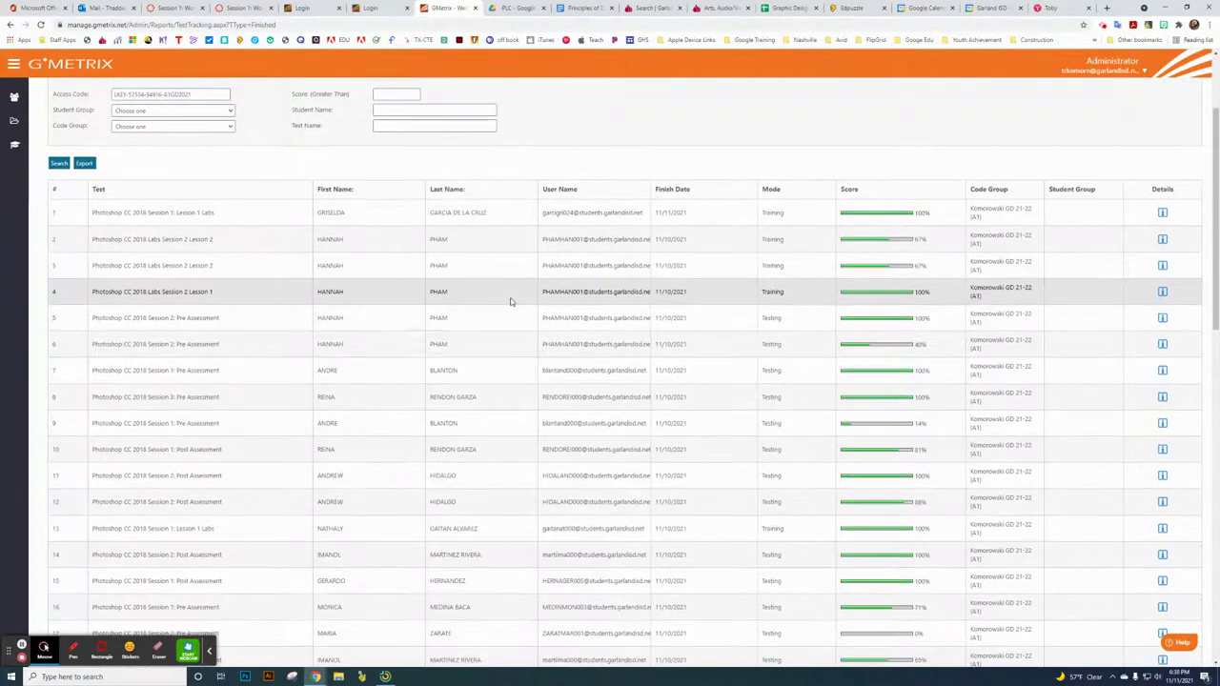
pyautogui.scroll(-5, 510, 302)
pyautogui.scroll(8, 506, 360)
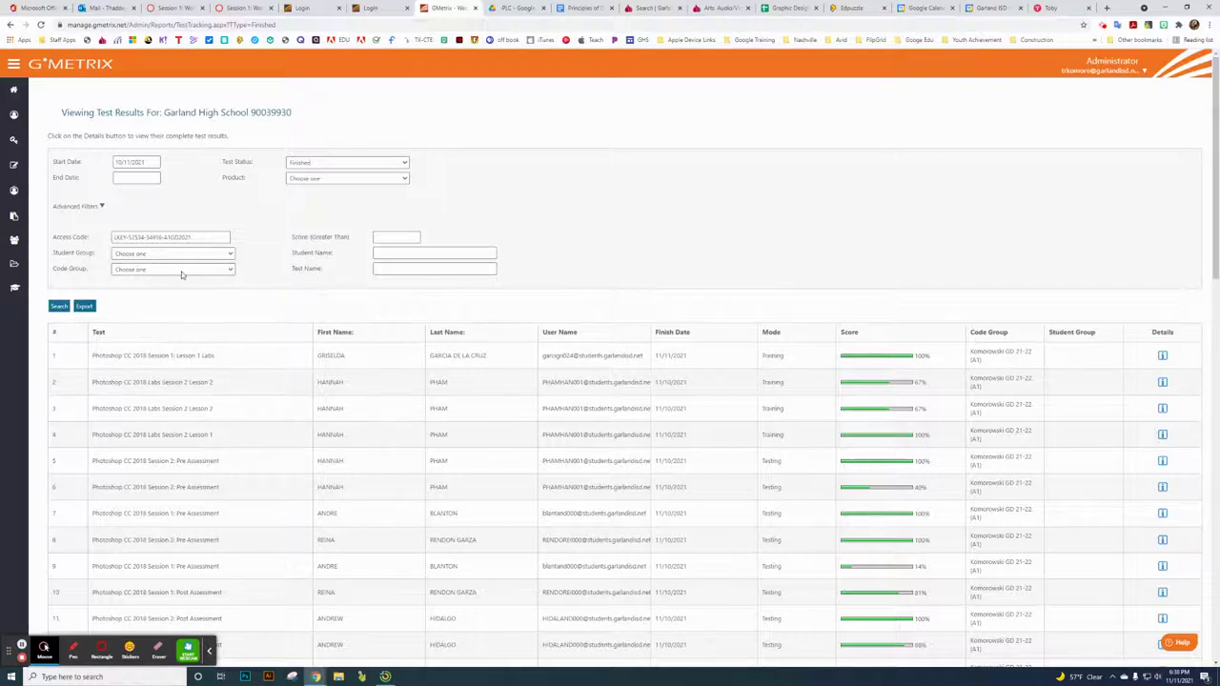
# Step: View Garland High School's code groups, then reopen the Test Tracking Partner Lookup
pyautogui.moveTo(19, 239)
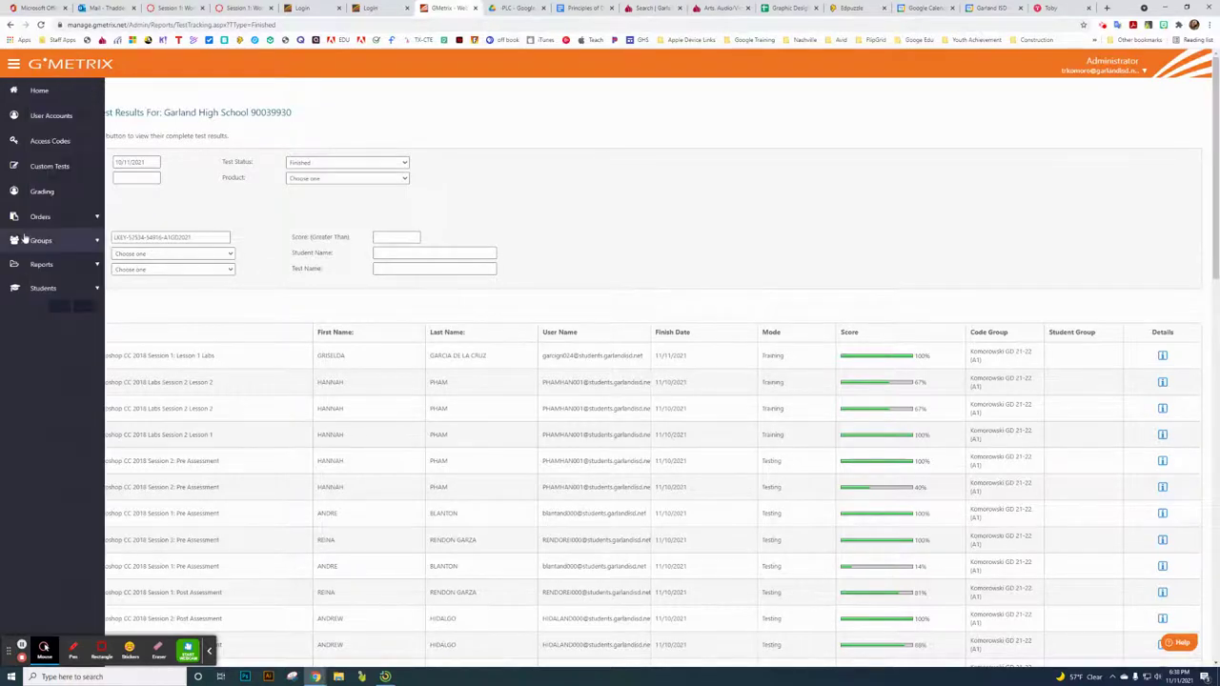
pyautogui.click(43, 242)
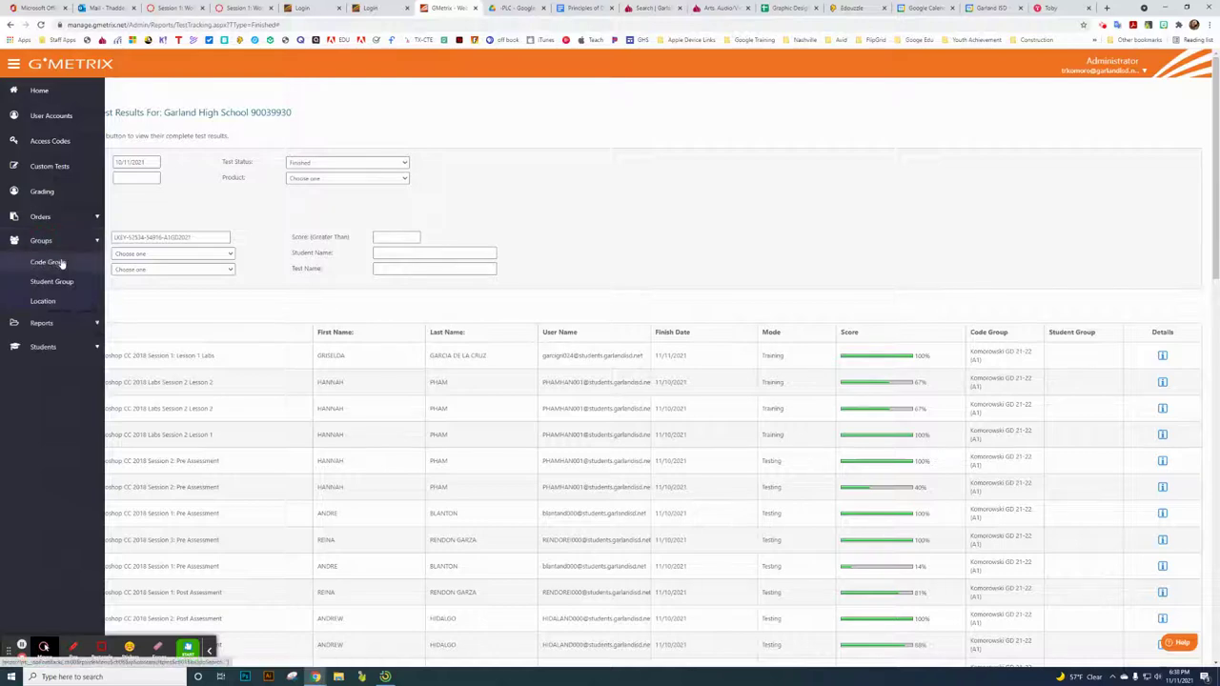
pyautogui.click(67, 264)
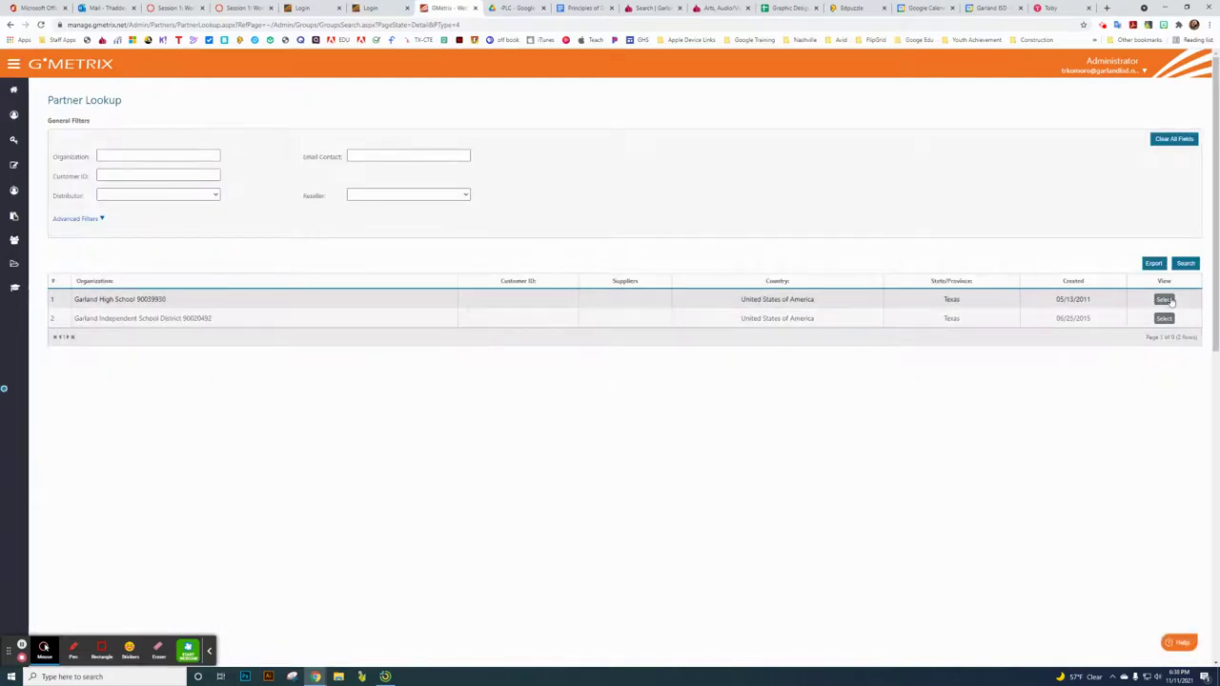
pyautogui.click(1164, 299)
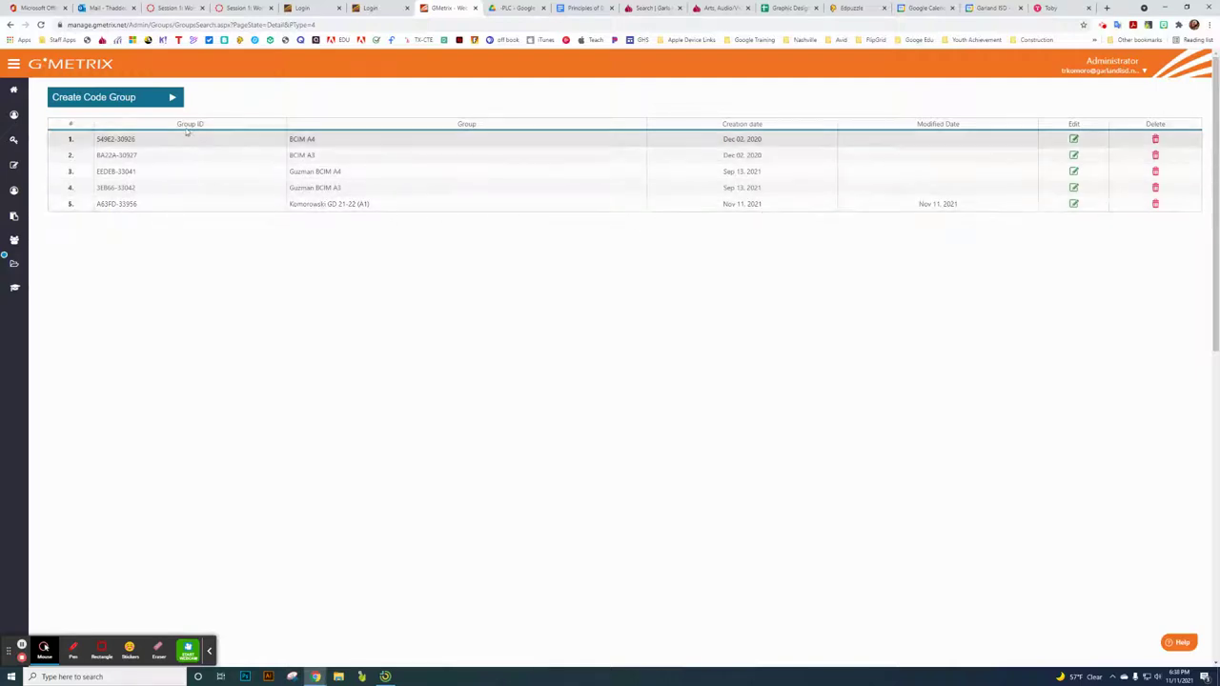
pyautogui.click(40, 264)
pyautogui.click(55, 308)
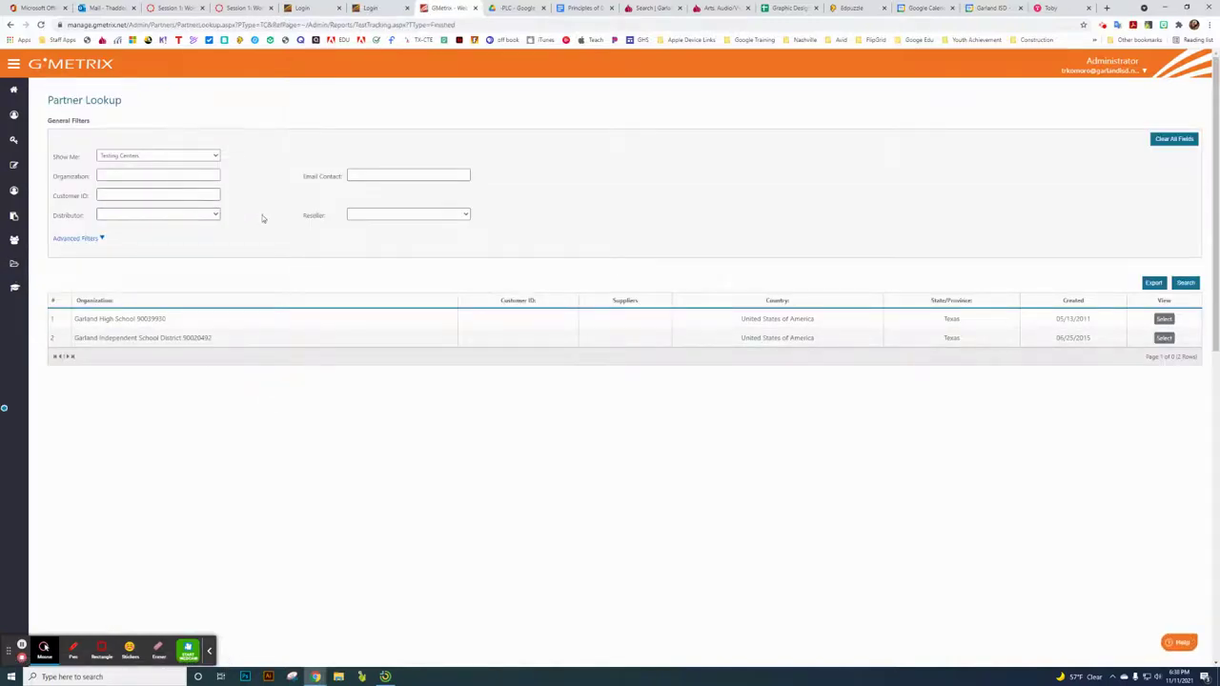
# Step: Filter Garland High School's test results to code group Komorowski GD 21-22 (A1)
pyautogui.click(1164, 318)
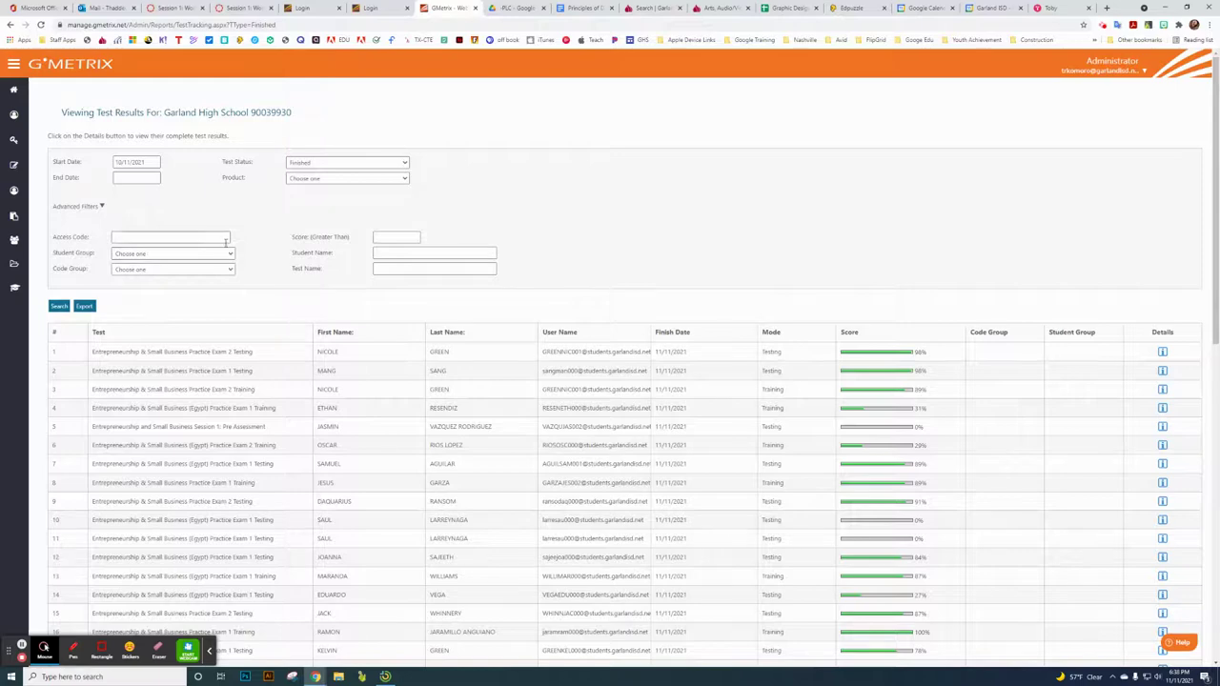
pyautogui.click(233, 271)
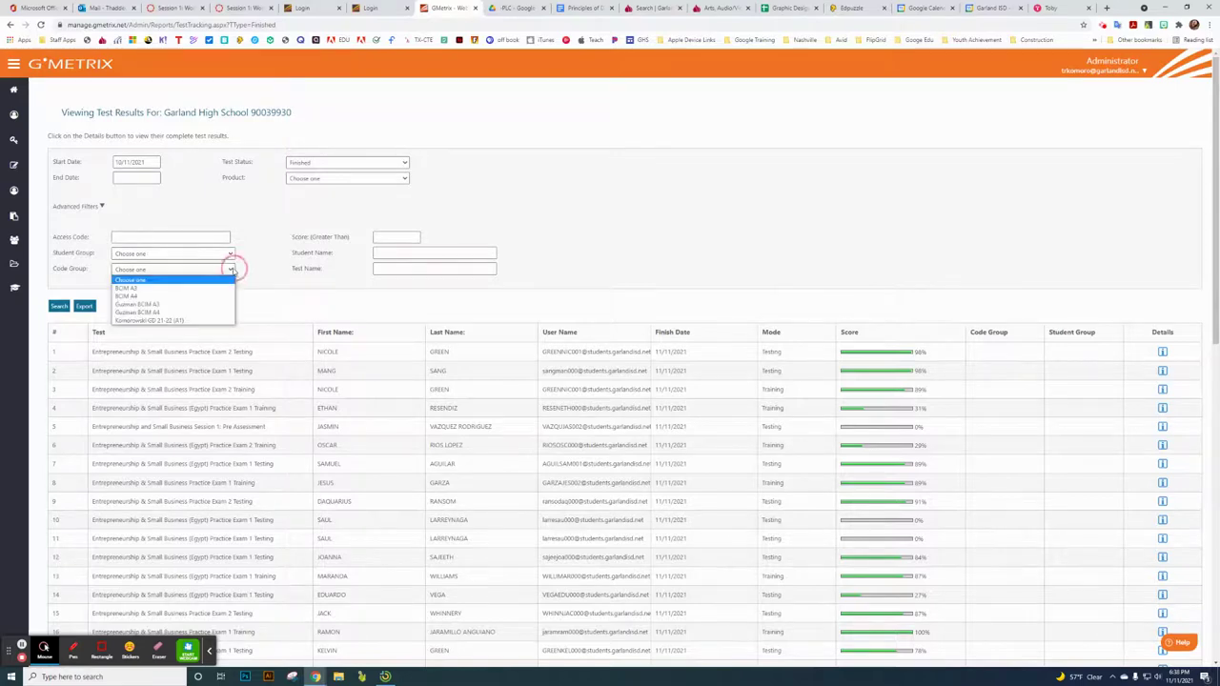
pyautogui.click(199, 324)
pyautogui.scroll(-5, 286, 324)
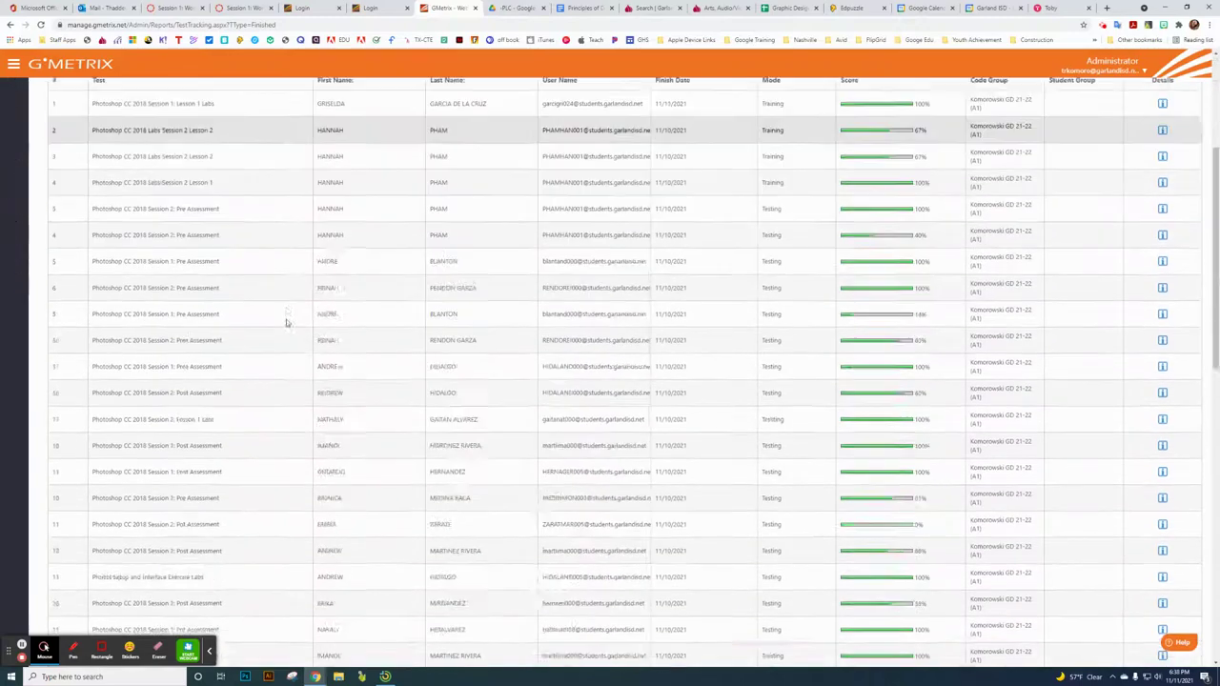
pyautogui.scroll(5, 286, 353)
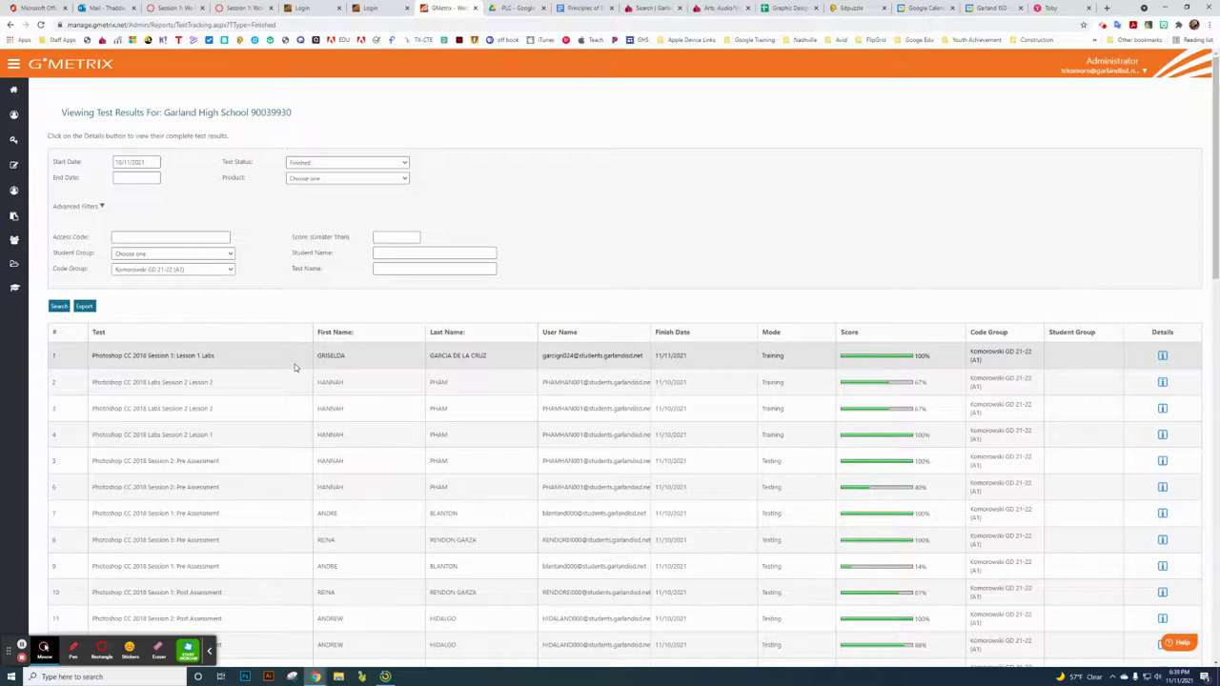
pyautogui.scroll(-1, 267, 312)
pyautogui.scroll(-1, 267, 313)
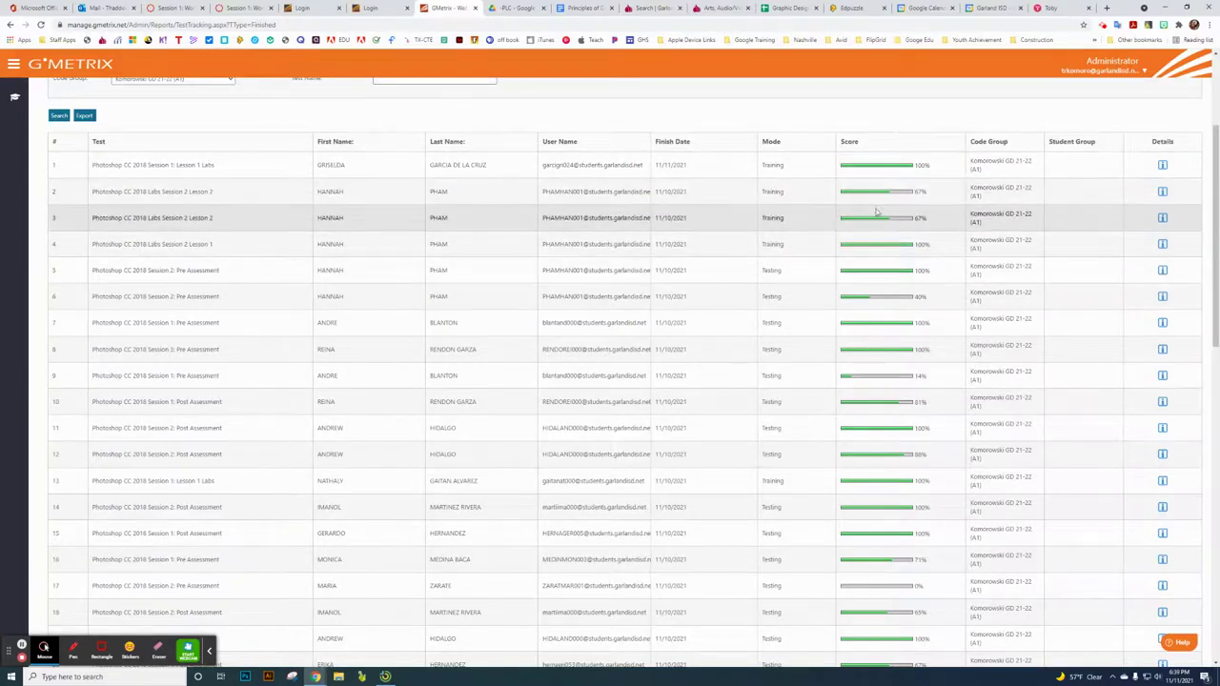
pyautogui.scroll(-2, 830, 361)
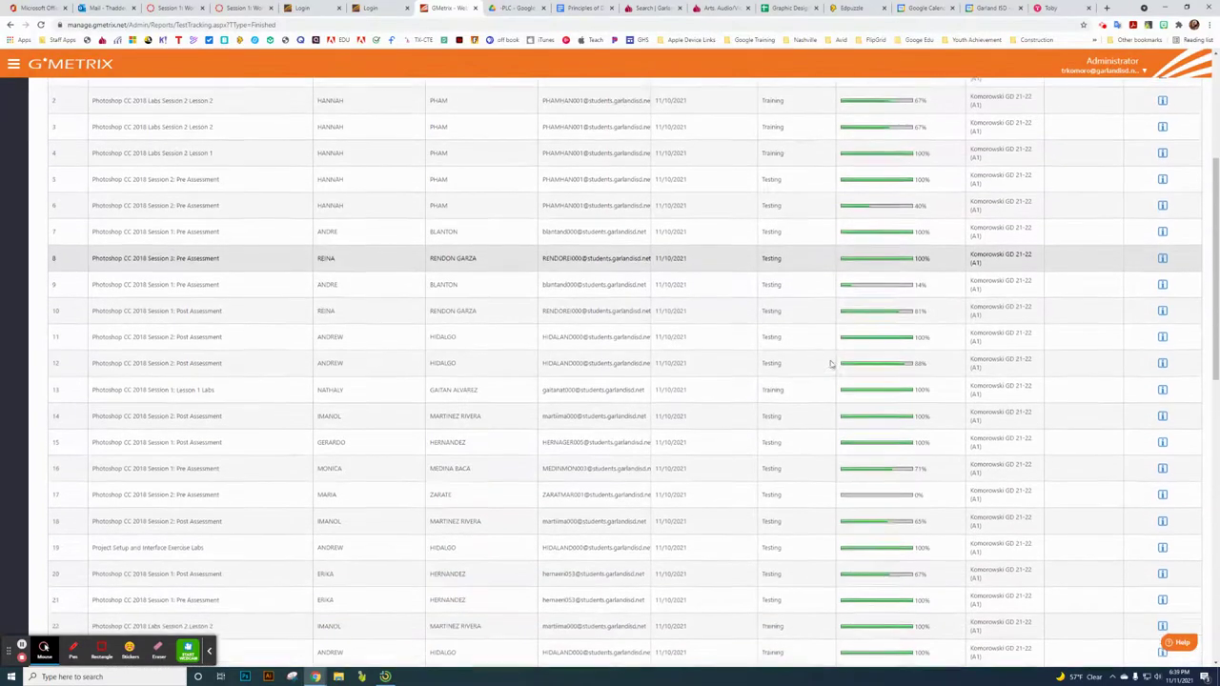
pyautogui.scroll(4, 541, 396)
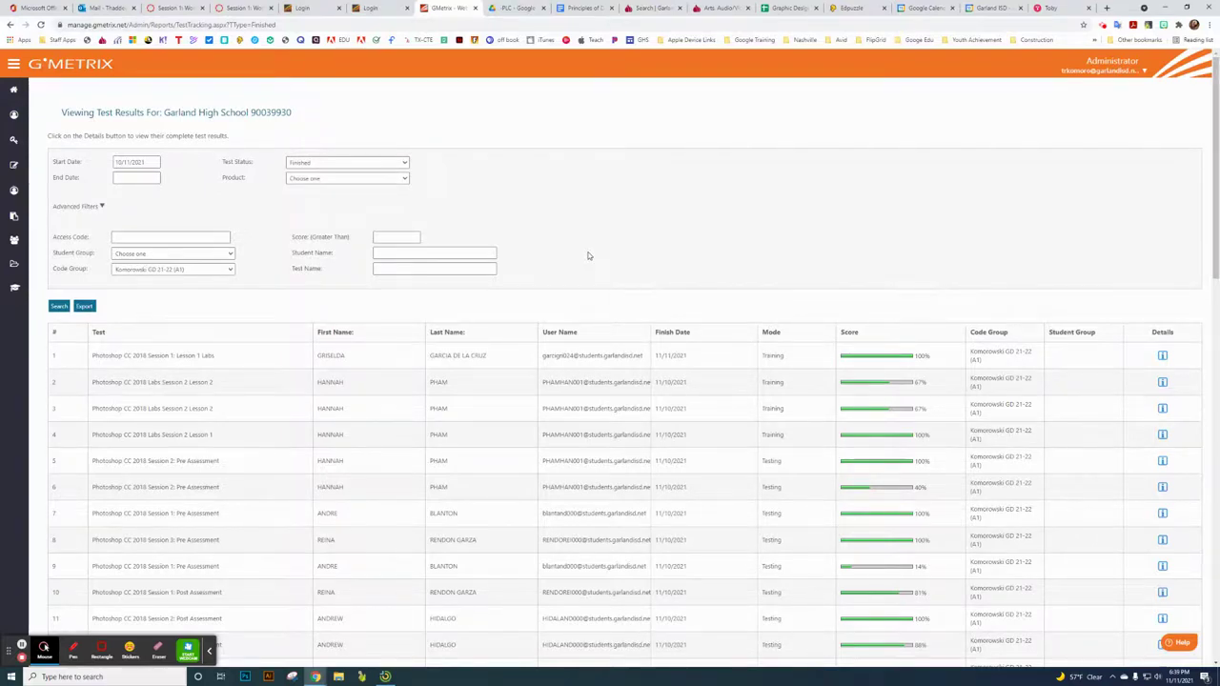
pyautogui.click(211, 653)
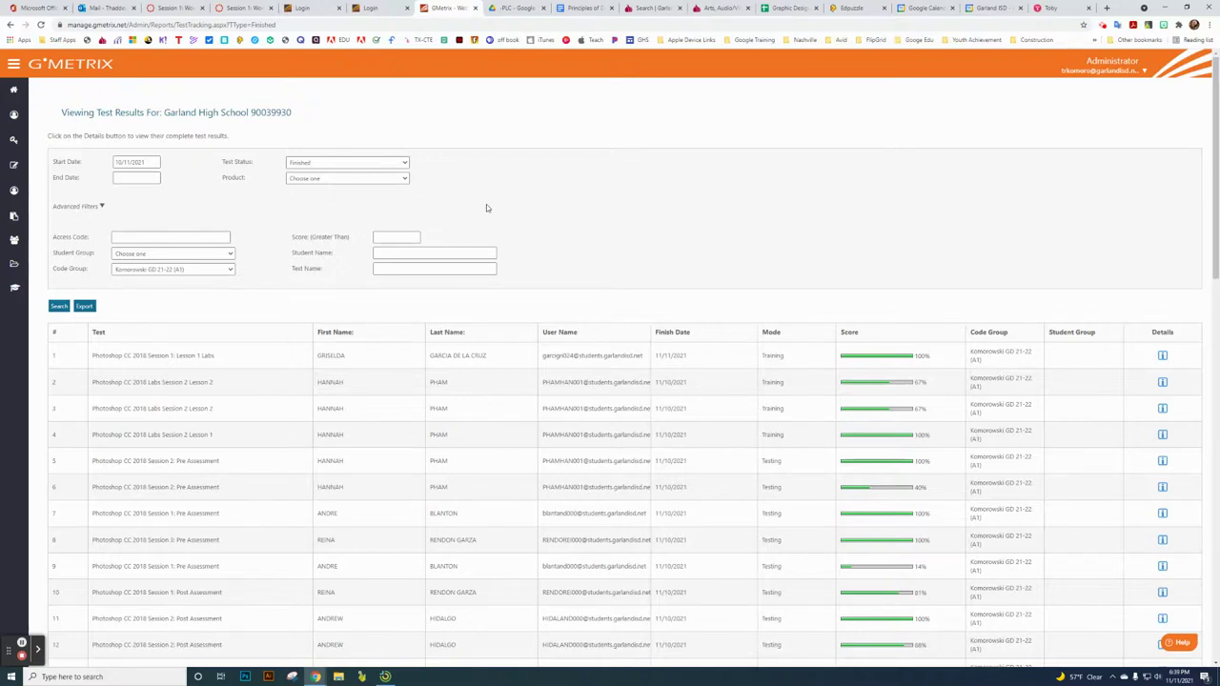
pyautogui.scroll(-2, 665, 346)
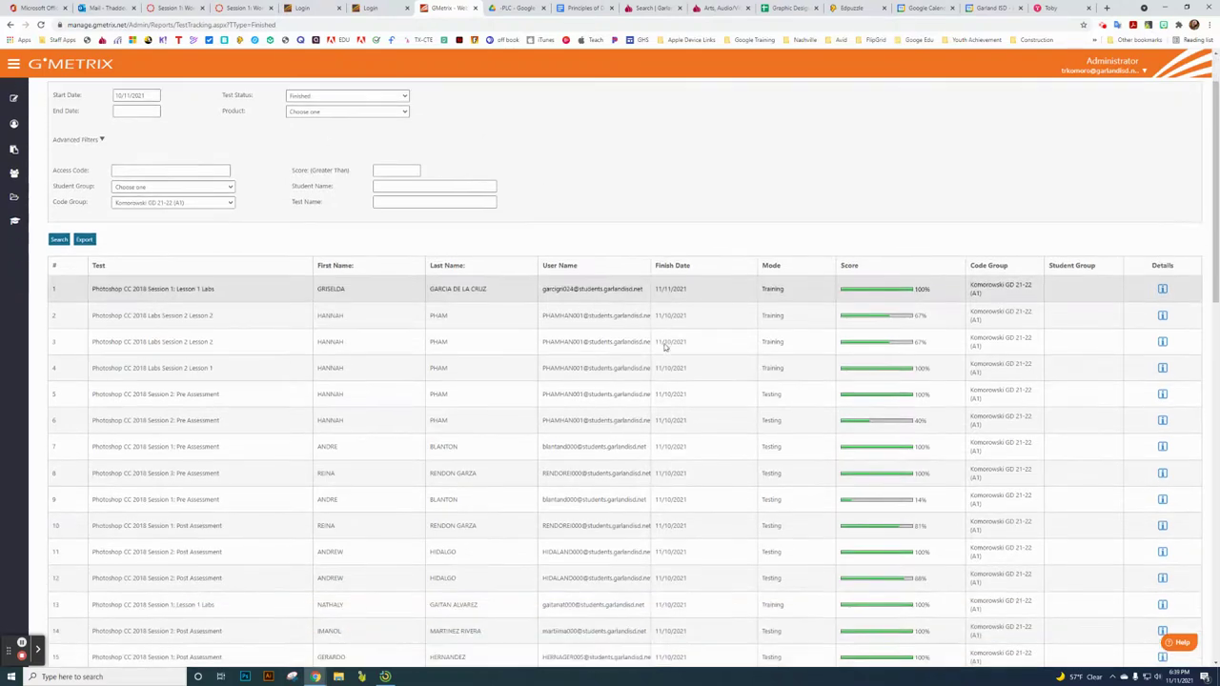